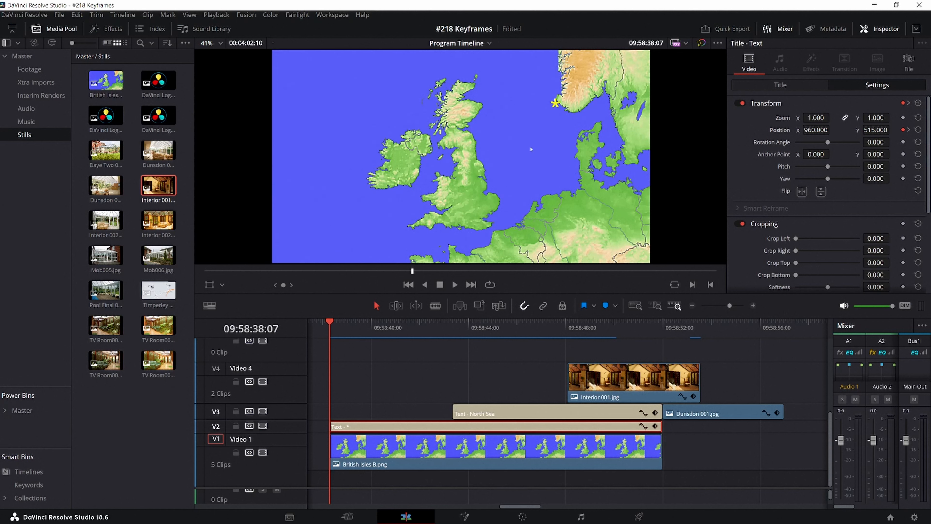
# Step frame by frame through the asterisk text's position animation up to its last keyframe, and return to the clip's start
pyautogui.press('Right')
pyautogui.press('Right')
pyautogui.press('Right')
pyautogui.press('Right')
pyautogui.press('Right')
pyautogui.press('Right')
pyautogui.press('Right')
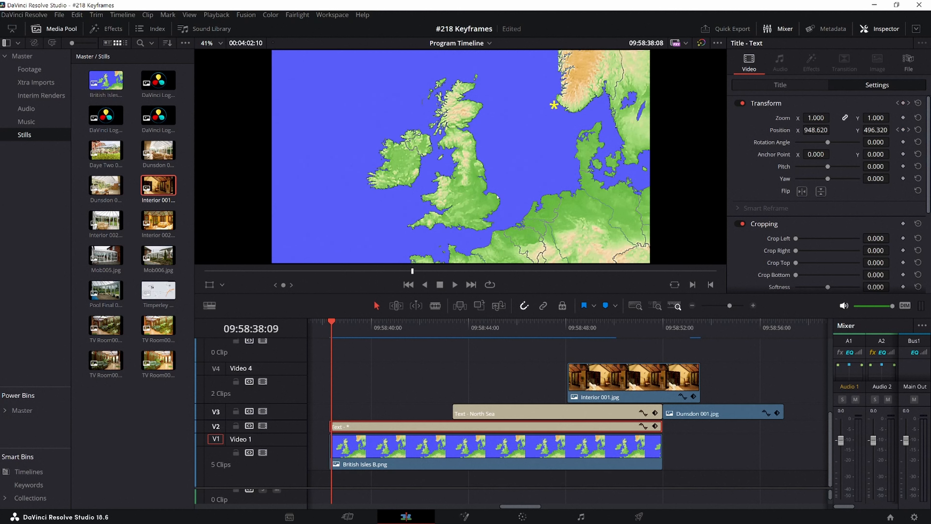
pyautogui.press('Right')
pyautogui.press('Right')
pyautogui.press('Right')
pyautogui.press('Right')
pyautogui.press('Right')
pyautogui.press('Right')
pyautogui.press('Right')
pyautogui.press('Right')
pyautogui.press('Right')
pyautogui.press('Right')
pyautogui.press('Right')
pyautogui.press('Right')
pyautogui.press('Right')
pyautogui.press('Right')
pyautogui.press('Right')
pyautogui.press('Right')
pyautogui.press('Right')
pyautogui.press('Right')
pyautogui.press('Right')
pyautogui.press('Right')
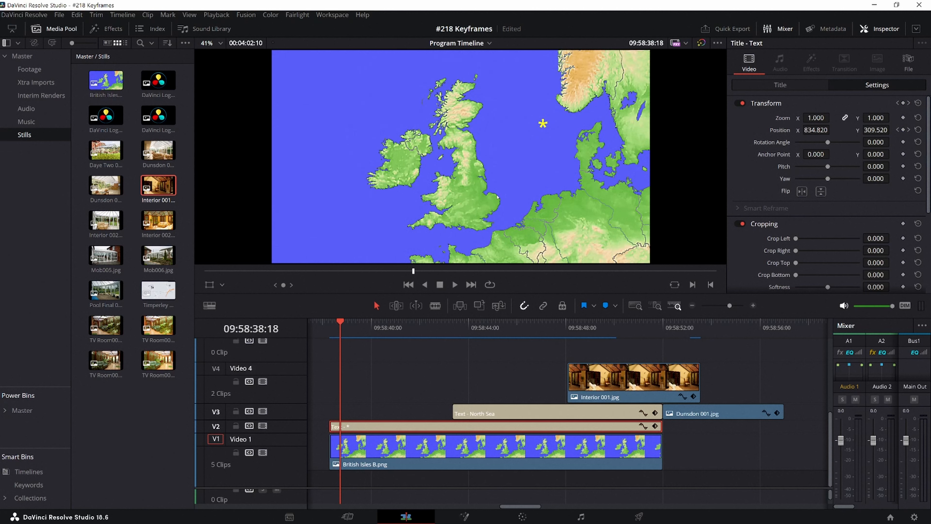
pyautogui.press('Right')
pyautogui.press('Right')
pyautogui.press('Right')
pyautogui.press('Right')
pyautogui.press('Right')
pyautogui.press('Right')
pyautogui.press('Right')
pyautogui.press('Right')
pyautogui.press('Right')
pyautogui.press('Right')
pyautogui.press('Right')
pyautogui.press('Right')
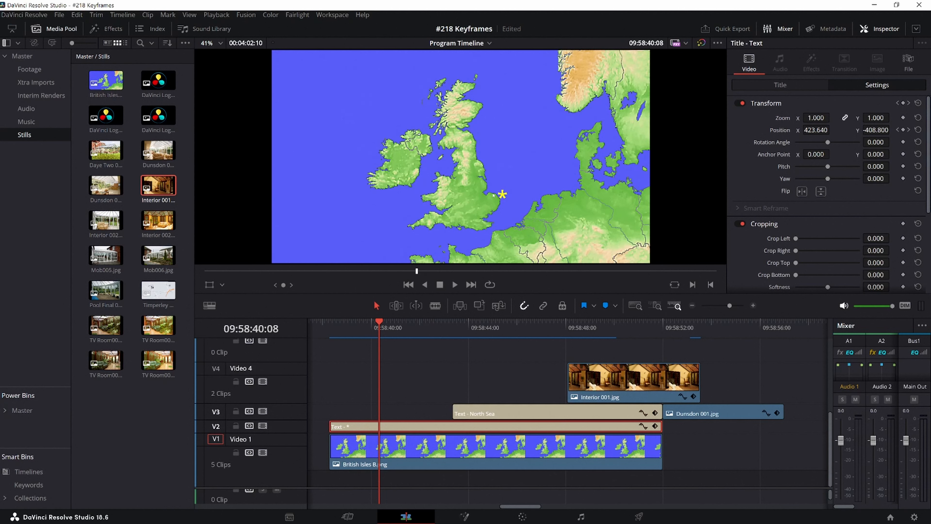
pyautogui.press('Right')
pyautogui.press('Right')
pyautogui.press('Right')
pyautogui.press('Right')
pyautogui.press('Right')
pyautogui.press('Right')
pyautogui.press('Right')
pyautogui.press('Right')
pyautogui.press('Right')
pyautogui.press('Right')
pyautogui.press('Right')
pyautogui.press('Right')
pyautogui.press('Right')
pyautogui.press('Right')
pyautogui.press('Right')
pyautogui.press('Right')
pyautogui.press('Right')
pyautogui.press('Right')
pyautogui.press('Right')
pyautogui.press('Right')
pyautogui.press('Left')
pyautogui.press('Left')
pyautogui.press('Left')
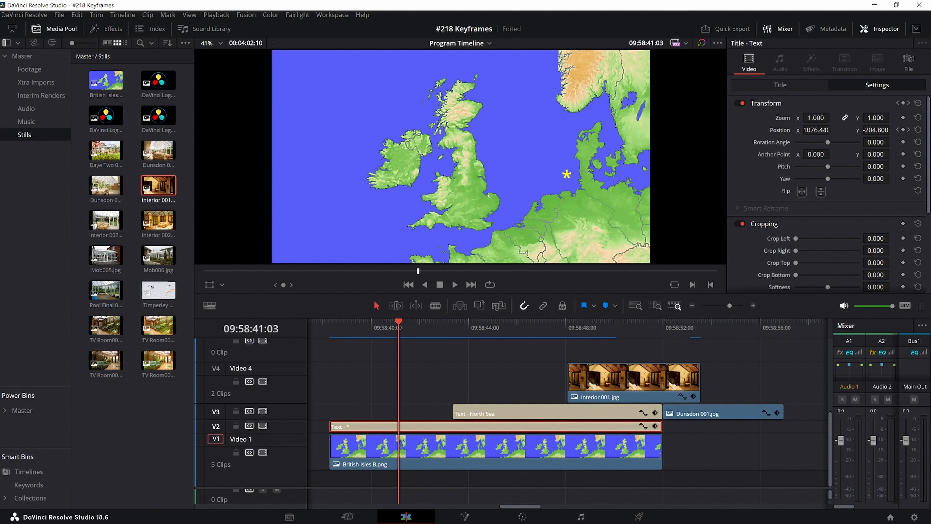
pyautogui.press('Right')
pyautogui.press('Right')
pyautogui.press('Right')
pyautogui.press('Right')
pyautogui.press('Right')
pyautogui.press('Right')
pyautogui.press('Right')
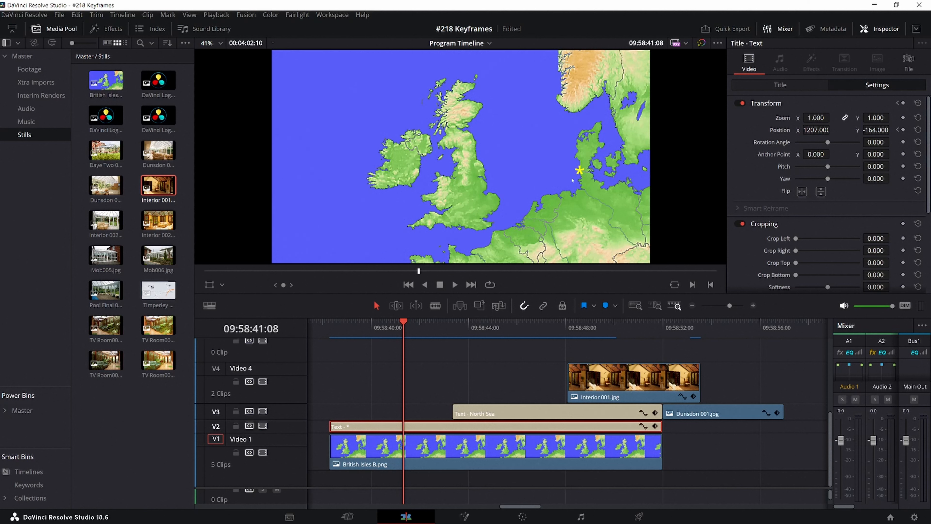
pyautogui.click(329, 320)
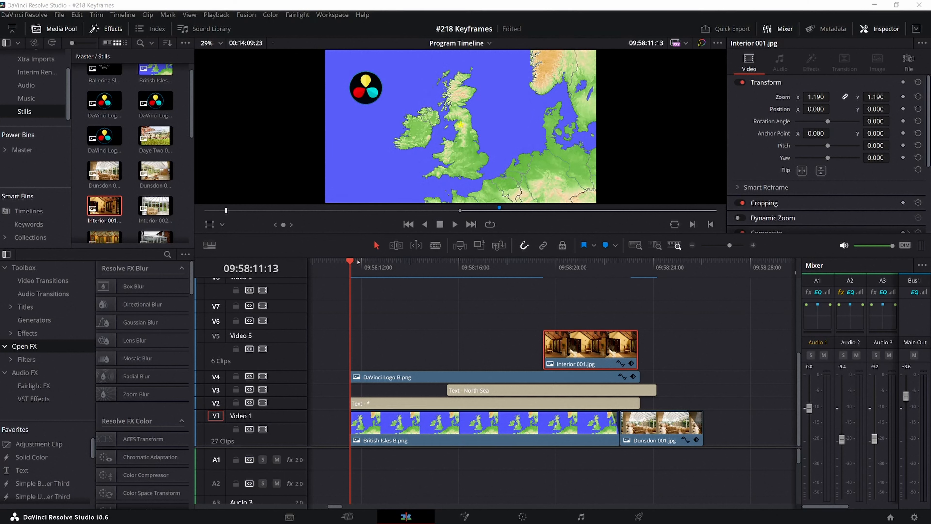
# Move the asterisk text on V2 to position X 969, Y 453 at its first frame, and keyframe that position
pyautogui.moveTo(350, 261); pyautogui.dragTo(356, 335)
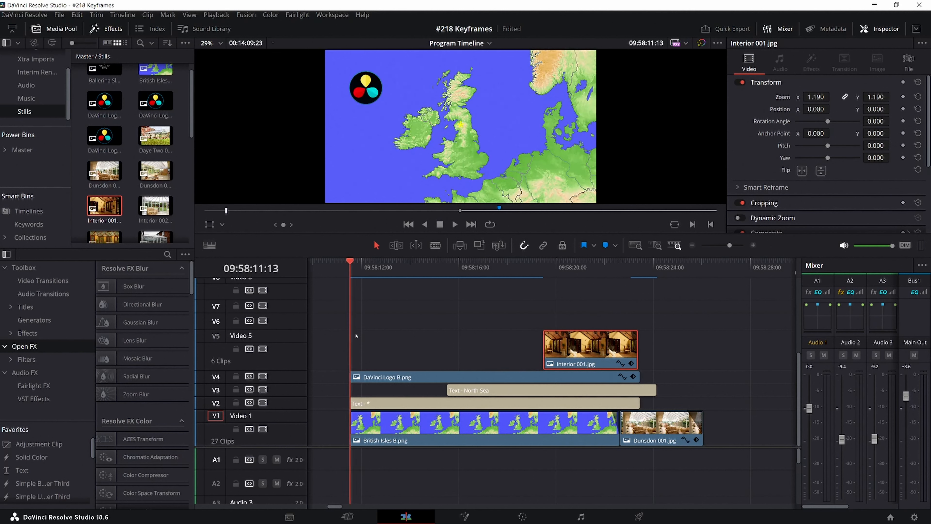
pyautogui.click(358, 403)
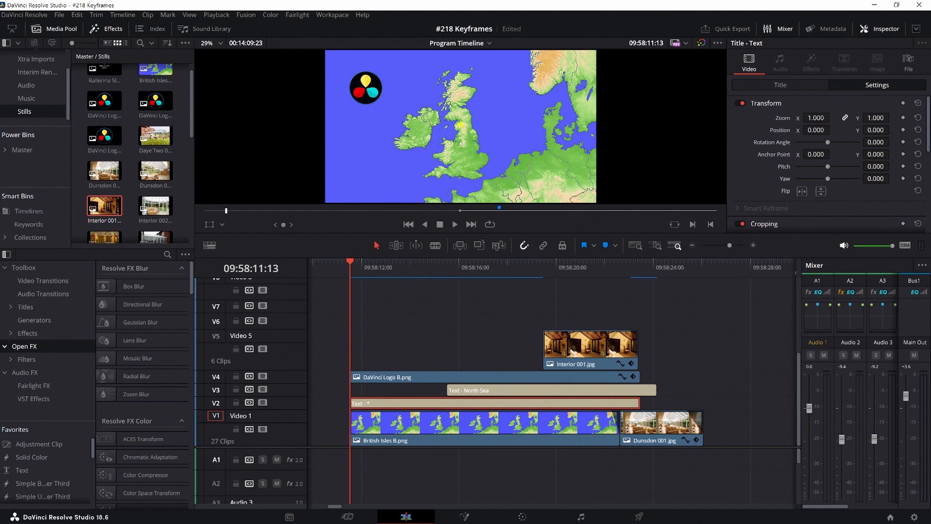
pyautogui.click(784, 88)
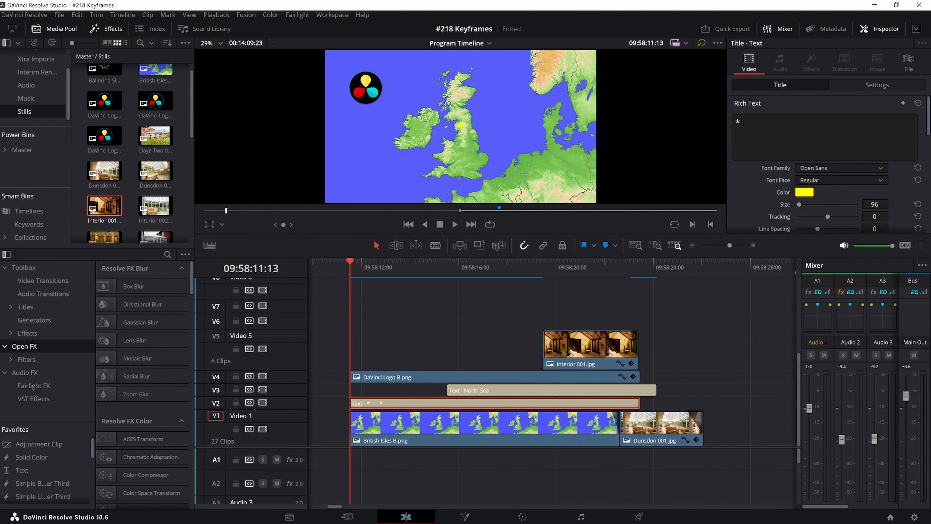
pyautogui.click(872, 87)
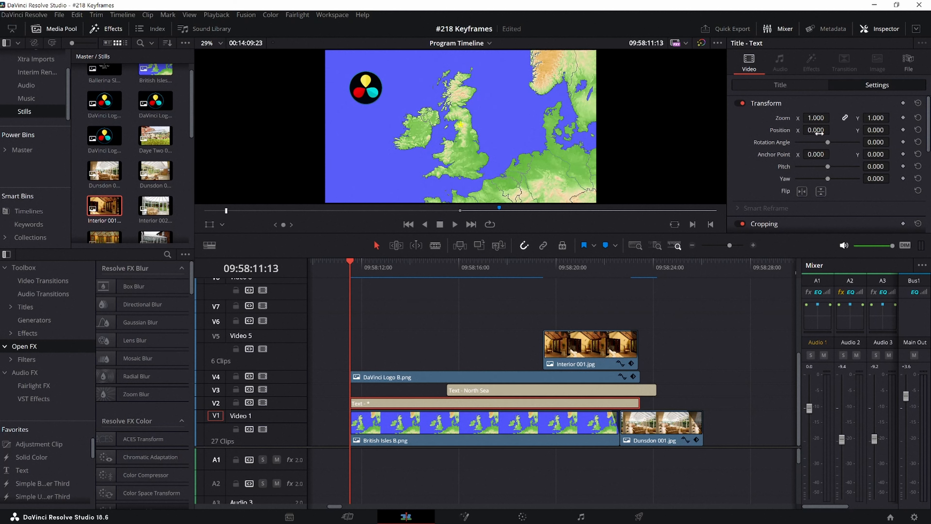
pyautogui.moveTo(804, 130); pyautogui.dragTo(892, 129)
pyautogui.hotkey('ctrl', 's')
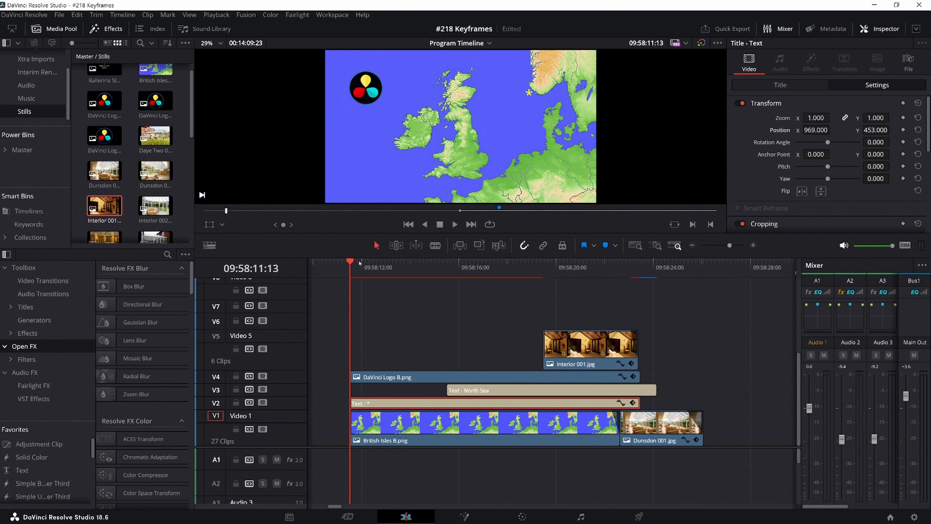
pyautogui.click(903, 130)
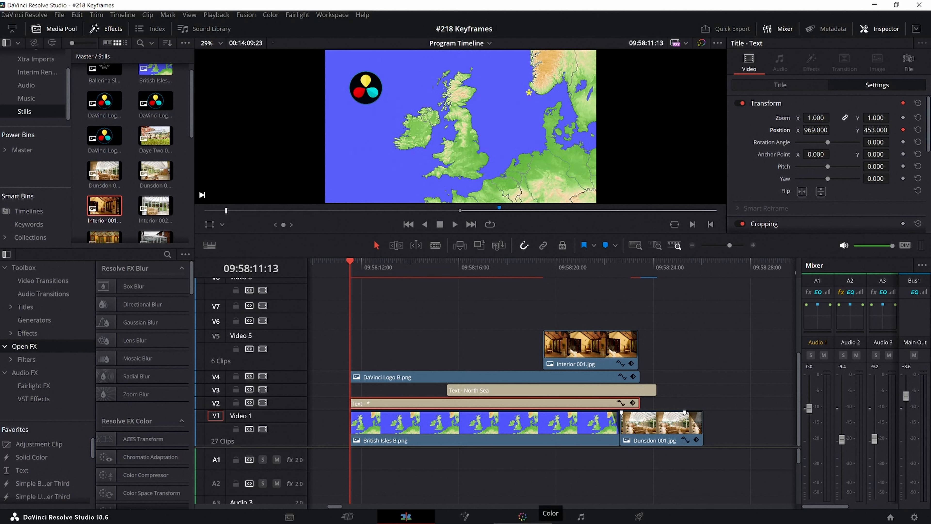
# Two seconds on, at 09:58:13:13, set the asterisk's position to X 427, Y -395 and save the project
pyautogui.hotkey('shift', 'Right')
pyautogui.hotkey('shift', 'Right')
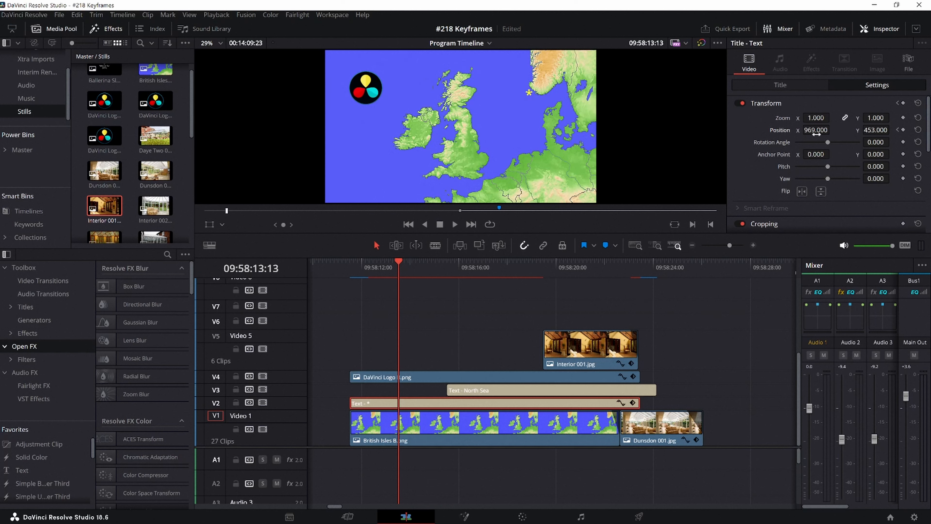
pyautogui.moveTo(815, 130); pyautogui.dragTo(892, 130)
pyautogui.hotkey('ctrl', 's')
# At 09:58:15:13, set the asterisk's position to X 1170, Y -221 as its third keyframe
pyautogui.hotkey('shift', 'Right')
pyautogui.hotkey('shift', 'Right')
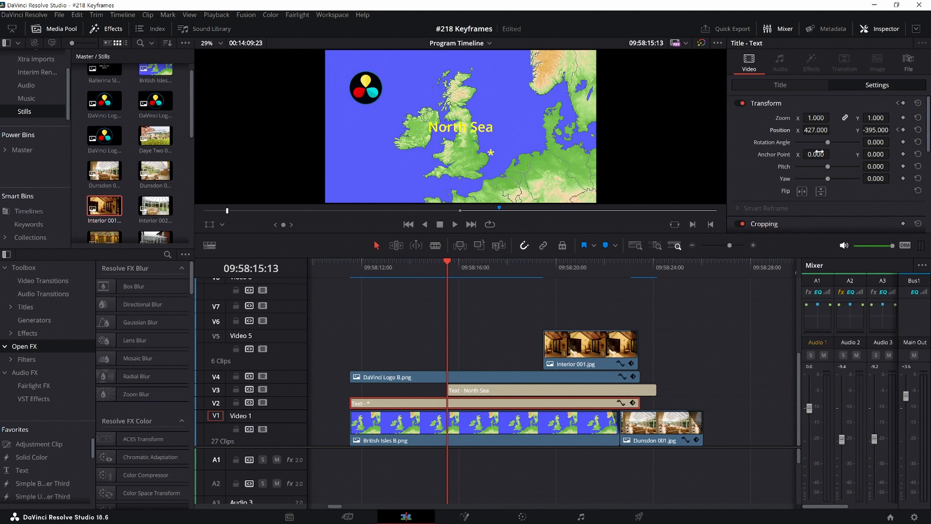
pyautogui.moveTo(815, 132); pyautogui.dragTo(891, 129)
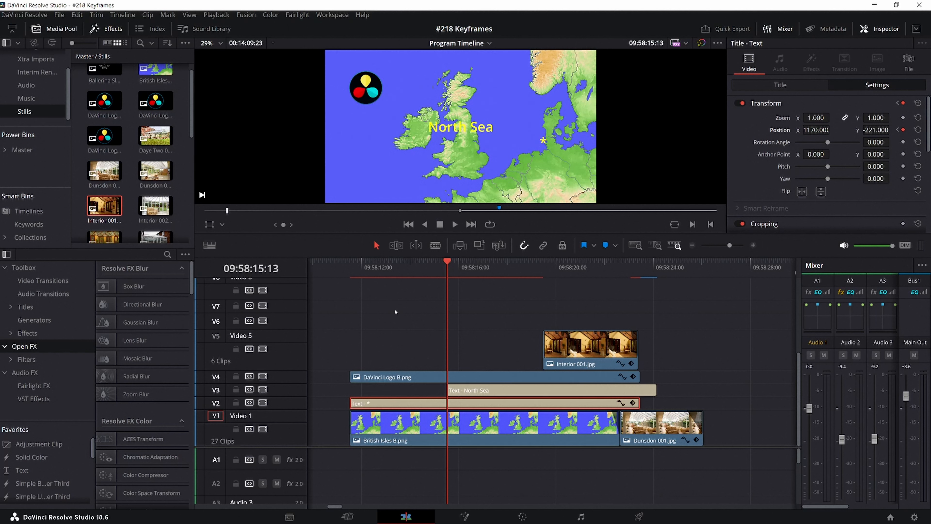
# Play the asterisk's movement from the clip's start and return the playhead to the first frame
pyautogui.click(349, 262)
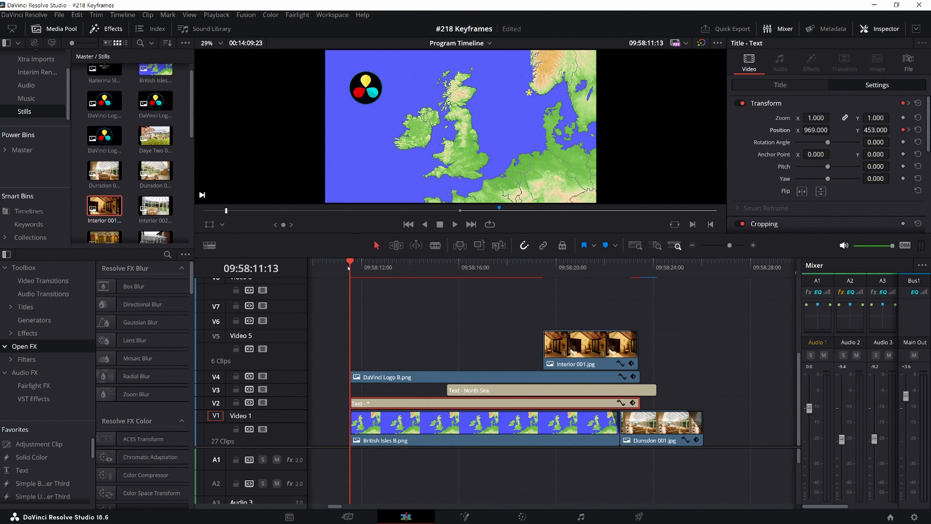
pyautogui.press('space')
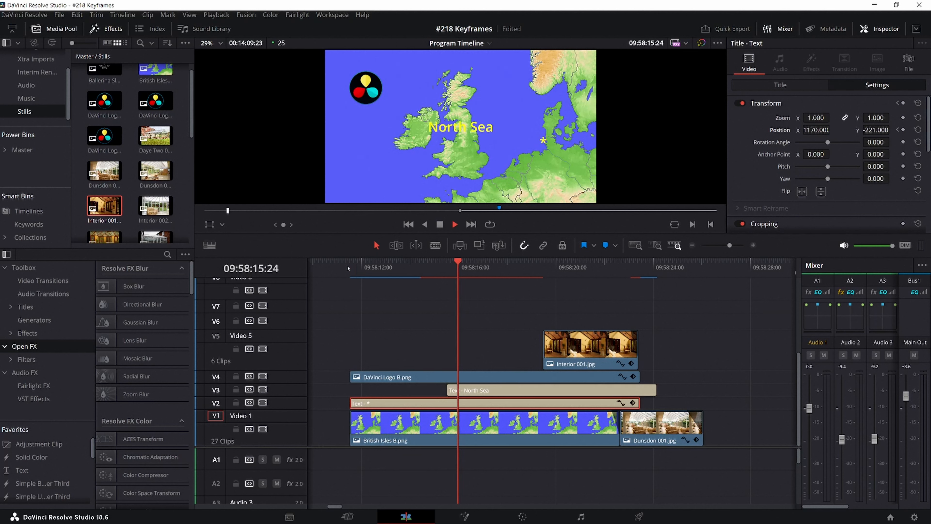
pyautogui.press('space')
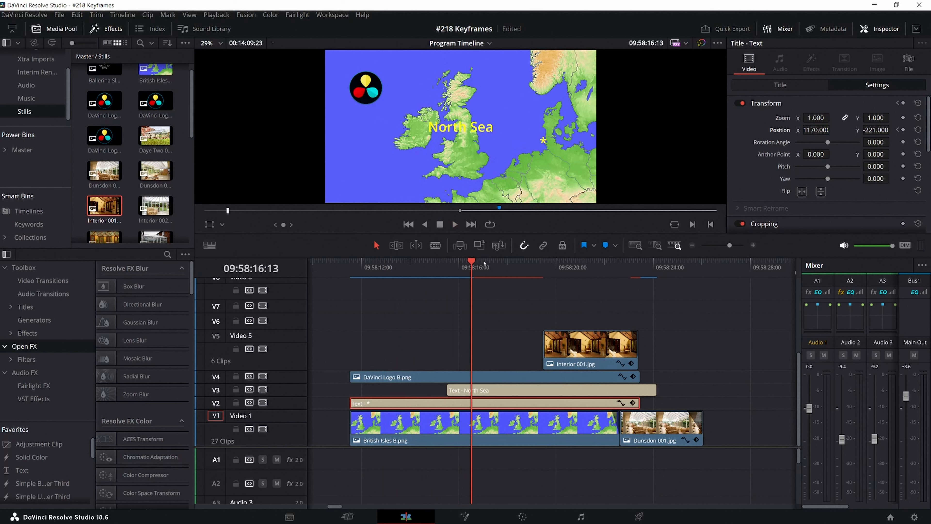
pyautogui.moveTo(474, 261); pyautogui.dragTo(352, 279)
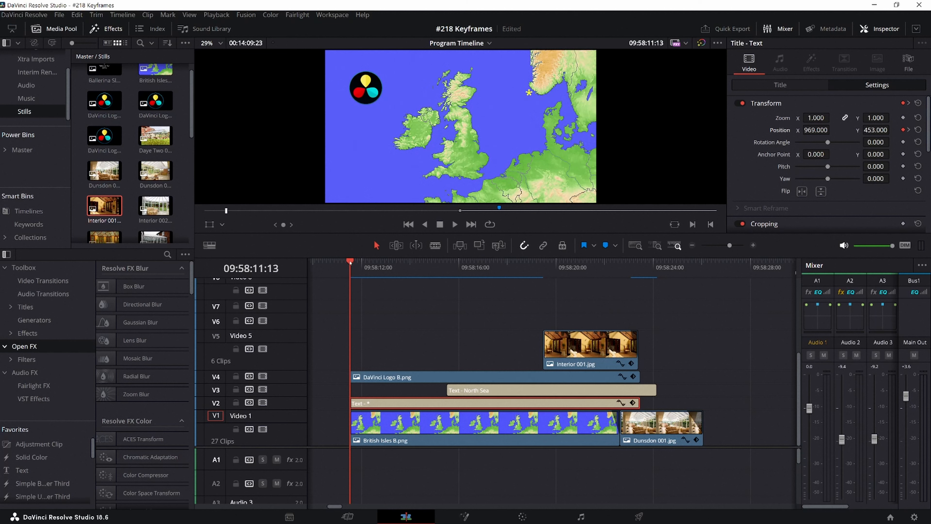
# Set the asterisk's first position keyframe, at 09:58:11:13, to Ease Out
pyautogui.click(908, 129)
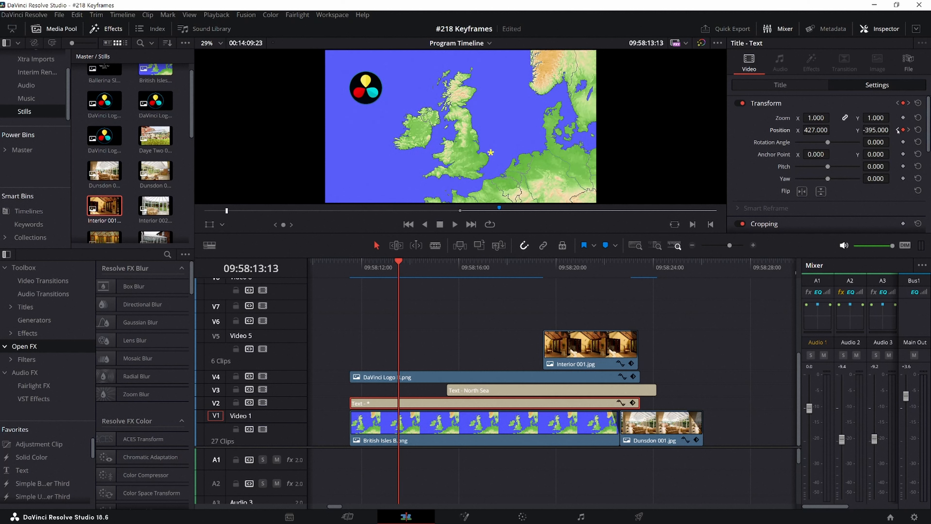
pyautogui.click(898, 130)
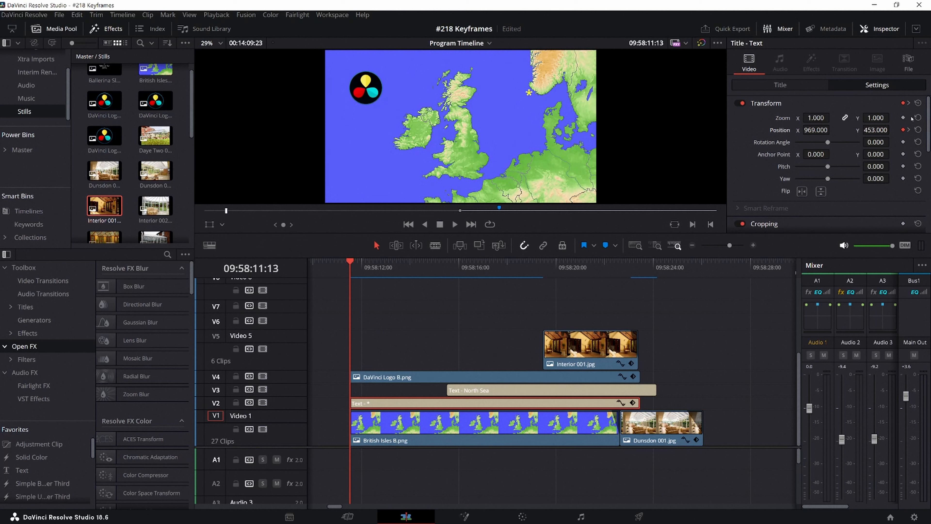
pyautogui.rightClick(904, 131)
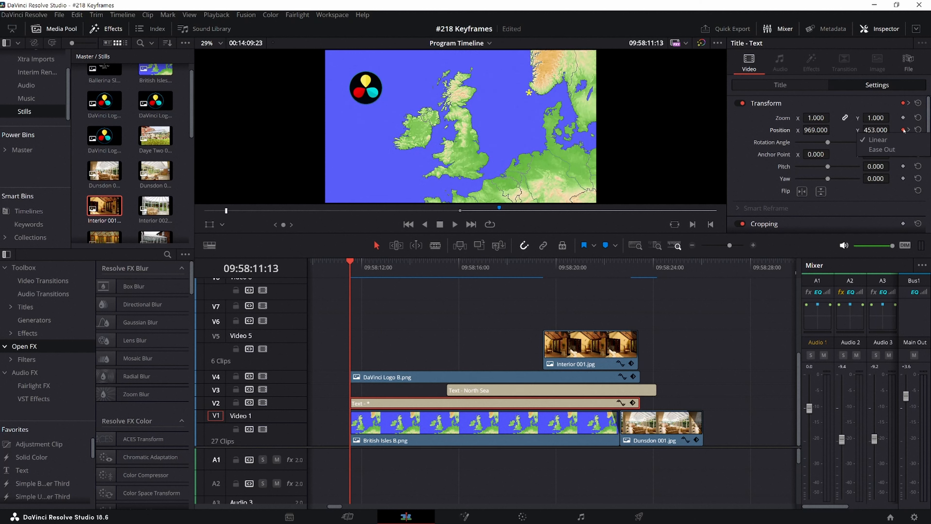
pyautogui.click(875, 151)
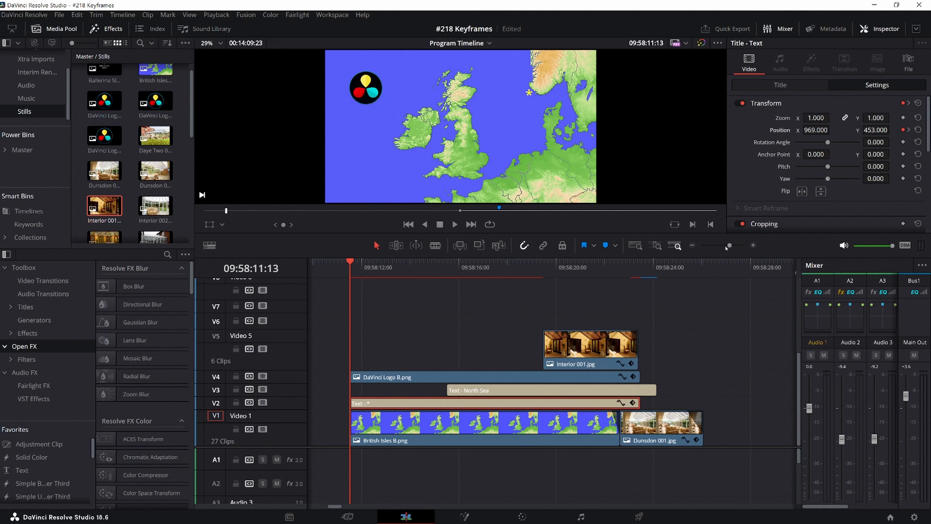
# Set the asterisk's last position keyframe, at 09:58:15:13, to Ease In
pyautogui.click(908, 130)
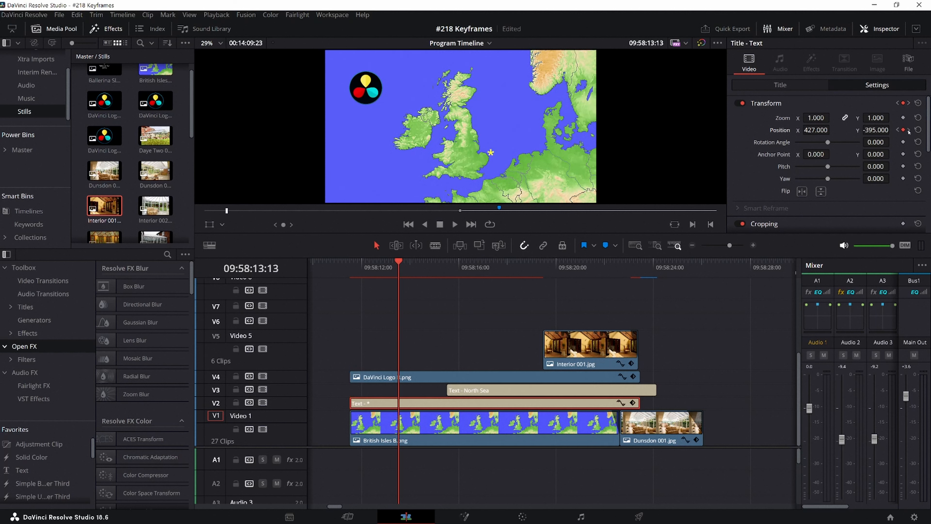
pyautogui.click(908, 131)
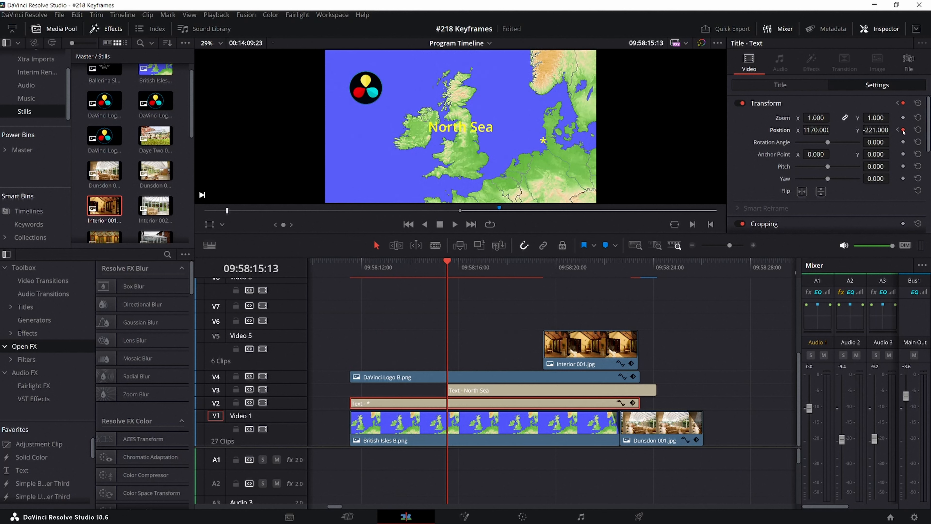
pyautogui.rightClick(904, 131)
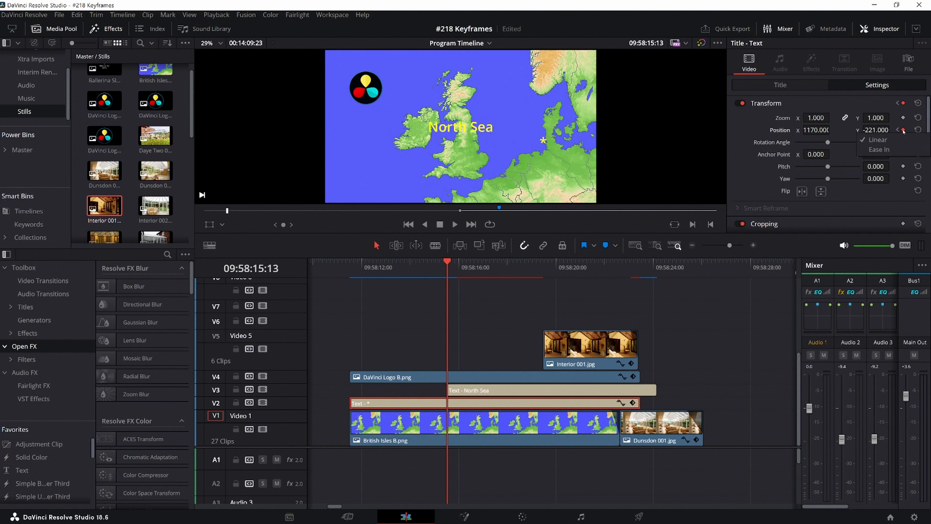
pyautogui.click(870, 150)
# Play the eased asterisk animation from the clip's start to check the movement
pyautogui.click(350, 265)
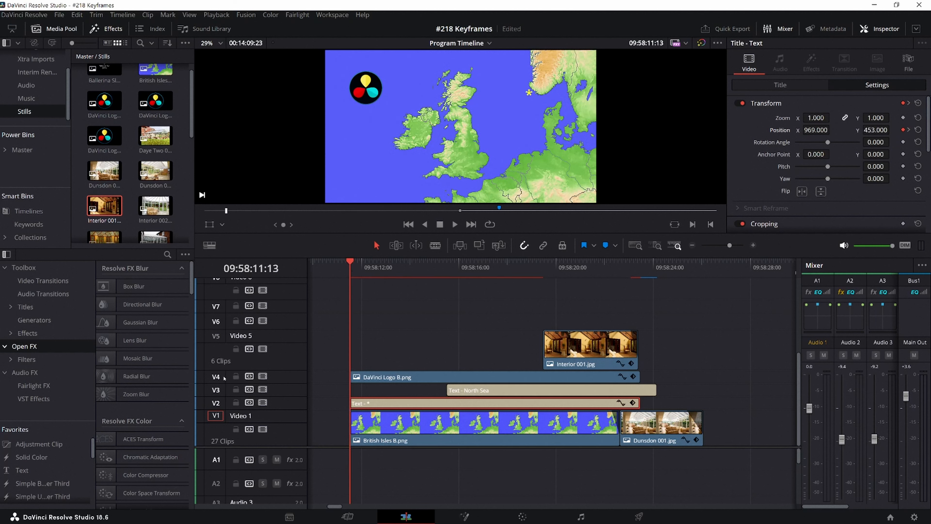
pyautogui.press('space')
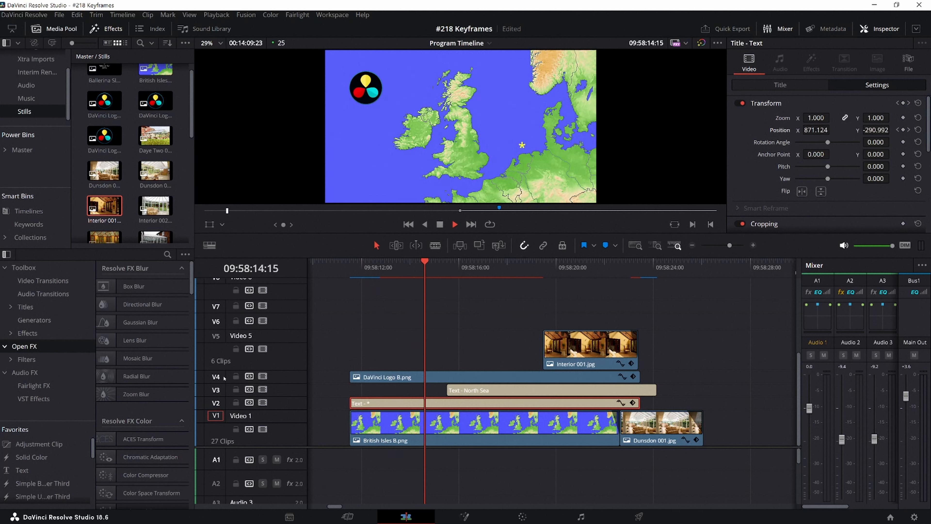
pyautogui.press('space')
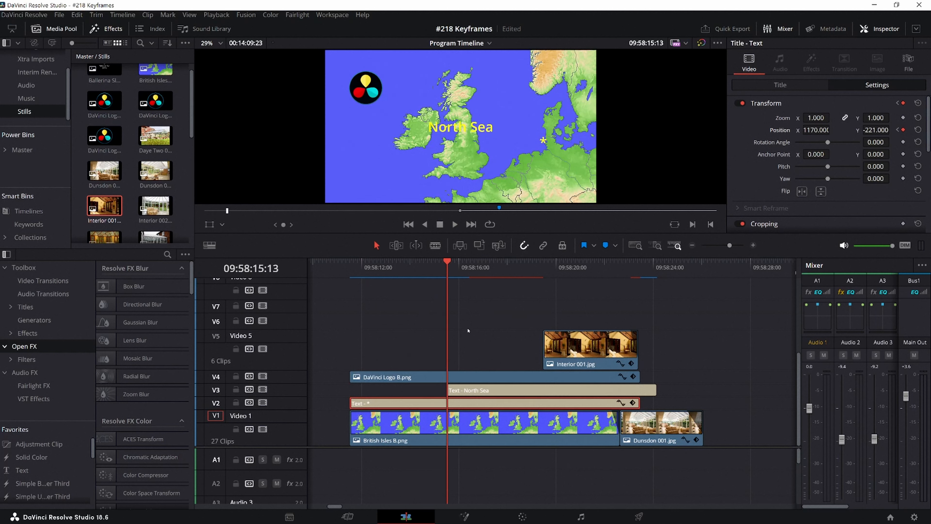
# At 09:58:15:13, place the North Sea text off screen at position X -2421 and keyframe that position
pyautogui.moveTo(447, 261)
pyautogui.mouseDown()
pyautogui.moveTo(604, 261)
pyautogui.moveTo(423, 261)
pyautogui.moveTo(444, 261)
pyautogui.mouseUp()
pyautogui.click(461, 390)
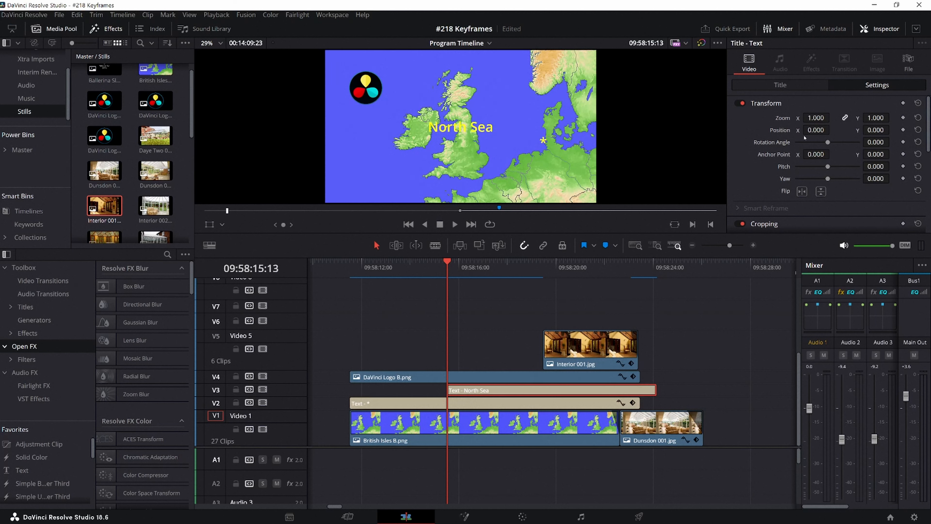
pyautogui.moveTo(816, 131); pyautogui.dragTo(408, 131)
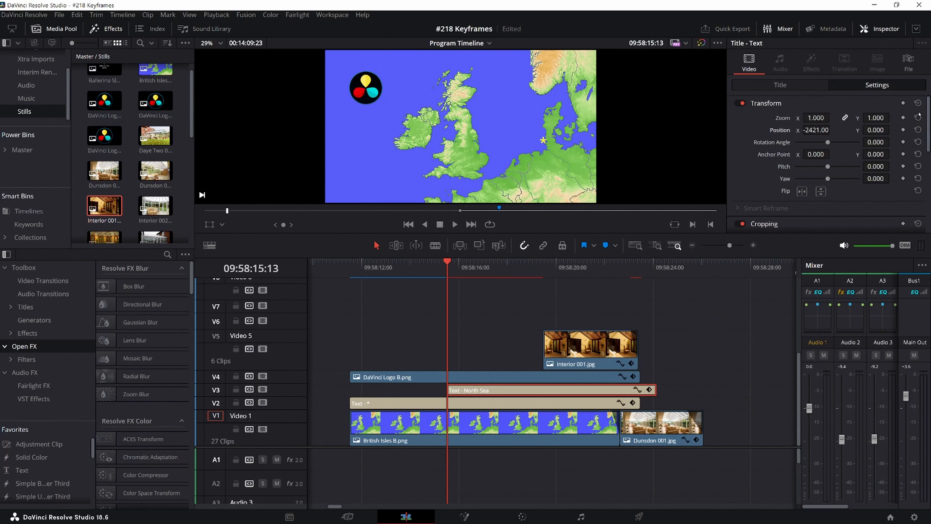
pyautogui.click(903, 130)
# Two seconds on, at 09:58:17:13, set the North Sea text's position X to 857 and save the project
pyautogui.hotkey('shift', 'Right')
pyautogui.hotkey('shift', 'Right')
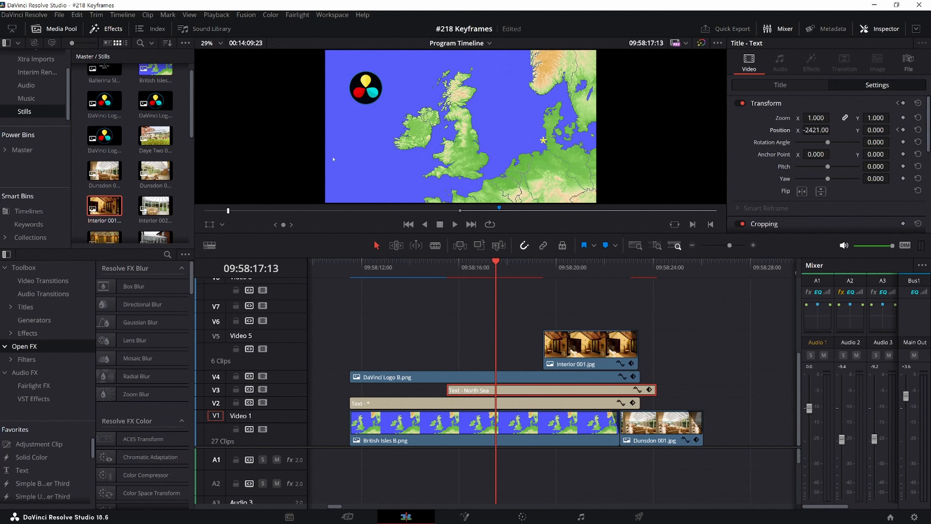
pyautogui.moveTo(776, 131); pyautogui.dragTo(832, 129)
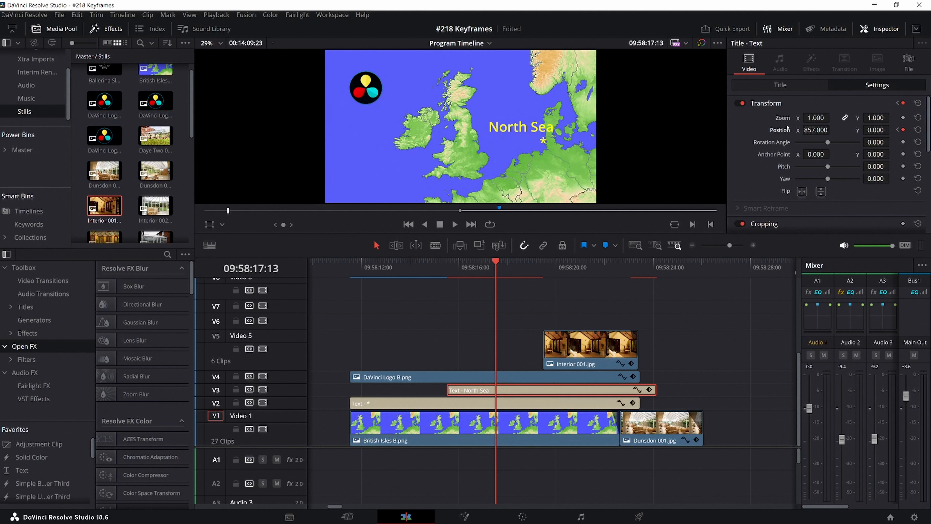
pyautogui.hotkey('ctrl', 's')
# Move to 09:58:18:00 and set the North Sea text's position X to 689 for a slow drift
pyautogui.press('Right')
pyautogui.press('Right')
pyautogui.press('Right')
pyautogui.press('Right')
pyautogui.press('Right')
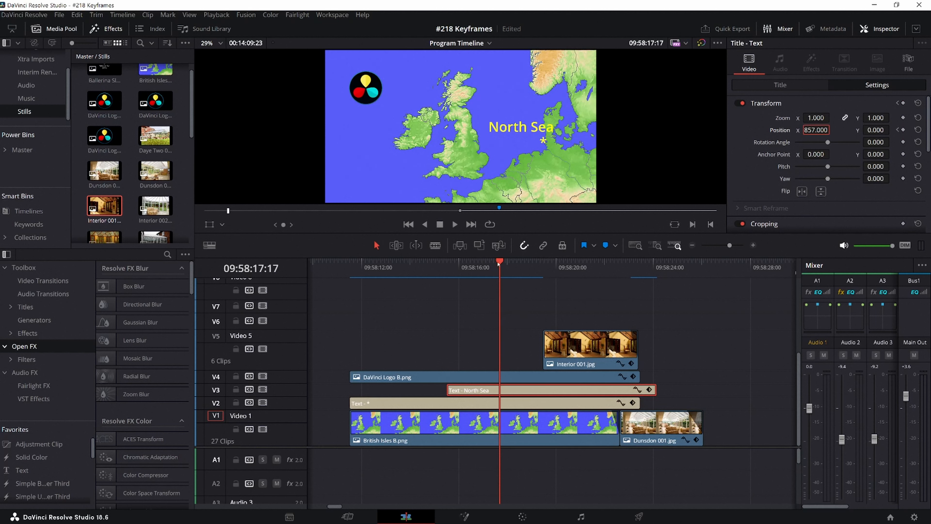
pyautogui.press('Right')
pyautogui.press('Right')
pyautogui.press('Right')
pyautogui.press('Right')
pyautogui.press('Right')
pyautogui.press('Right')
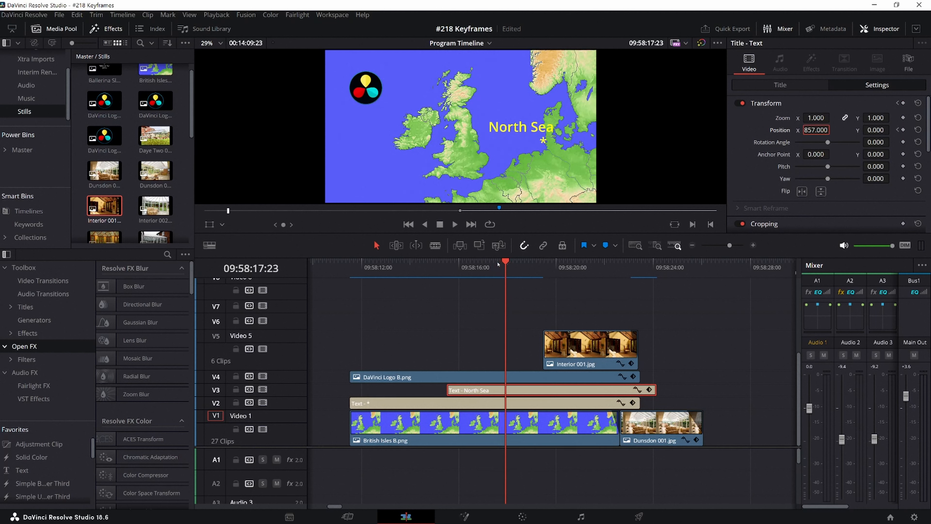
pyautogui.press('Right')
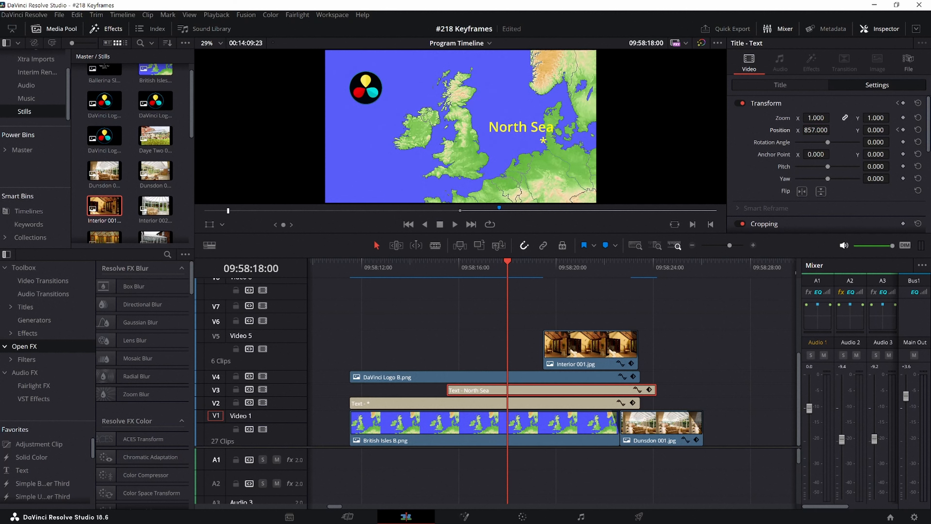
pyautogui.moveTo(816, 130); pyautogui.dragTo(788, 130)
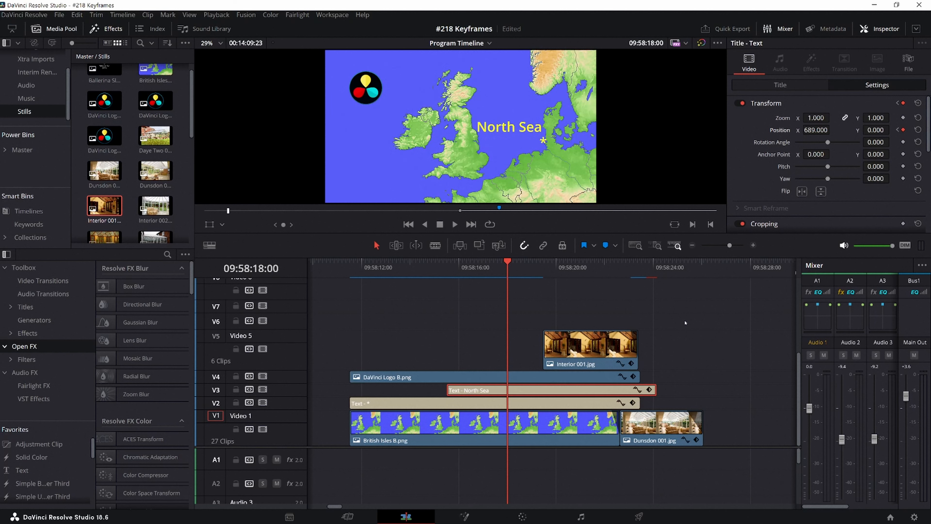
# Advance 12 frames to 09:58:18:12 and add a position keyframe that holds the North Sea text in place
pyautogui.press('Right')
pyautogui.press('Right')
pyautogui.press('Right')
pyautogui.press('Right')
pyautogui.press('Right')
pyautogui.press('Right')
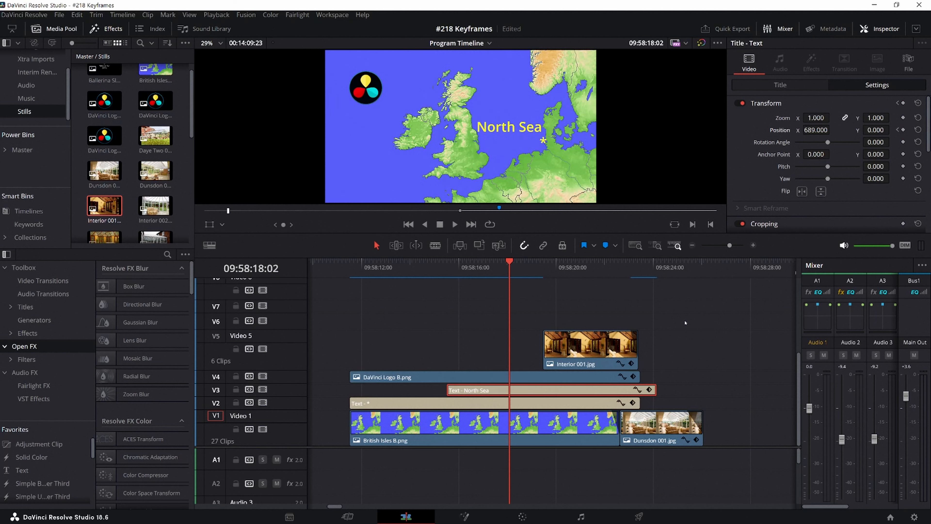
pyautogui.press('Right')
pyautogui.press('Right')
pyautogui.press('Right')
pyautogui.press('Right')
pyautogui.press('Right')
pyautogui.press('Right')
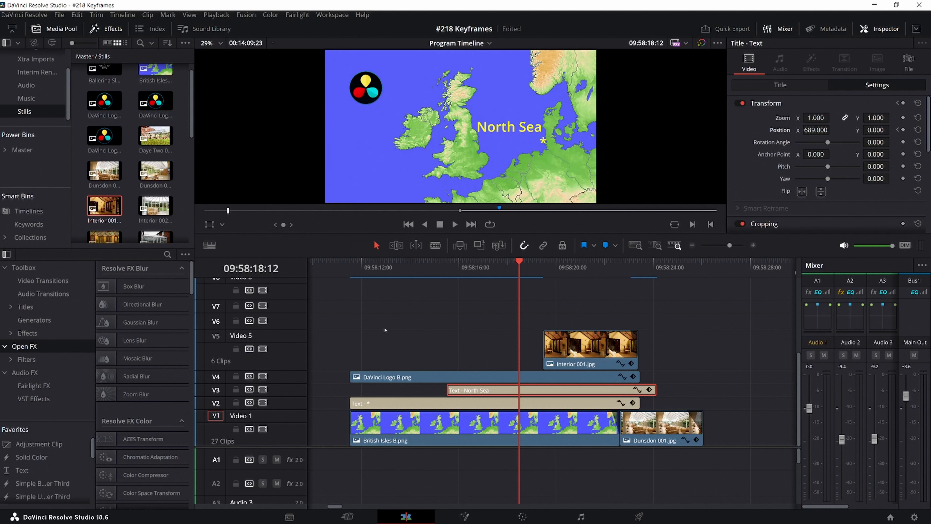
pyautogui.click(903, 130)
# At 09:58:19:12, hide the Video 5 track and send the North Sea text off screen at position X 2376
pyautogui.press('Down')
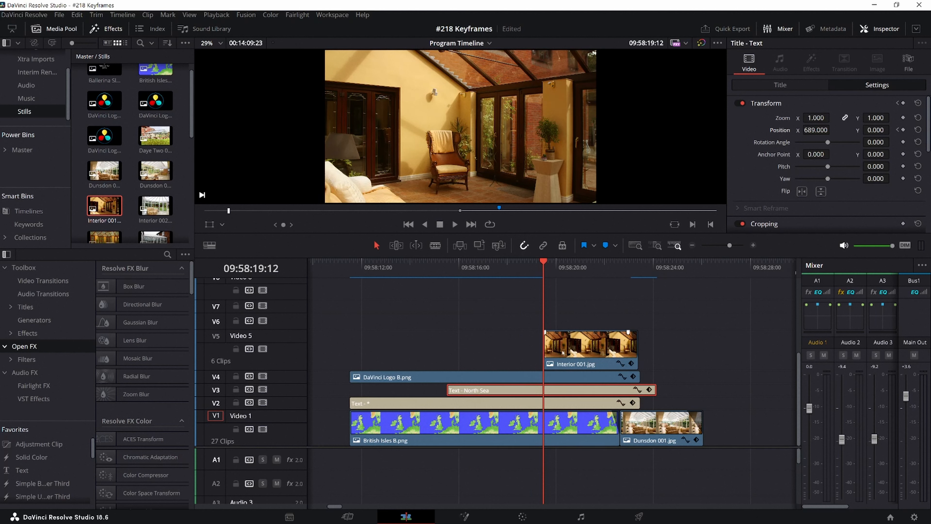
pyautogui.click(262, 348)
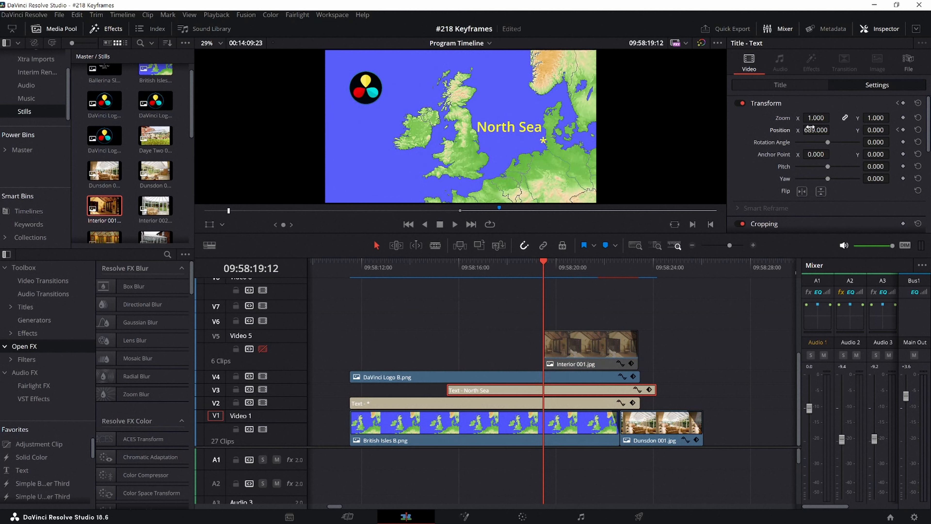
pyautogui.moveTo(816, 129); pyautogui.dragTo(832, 129)
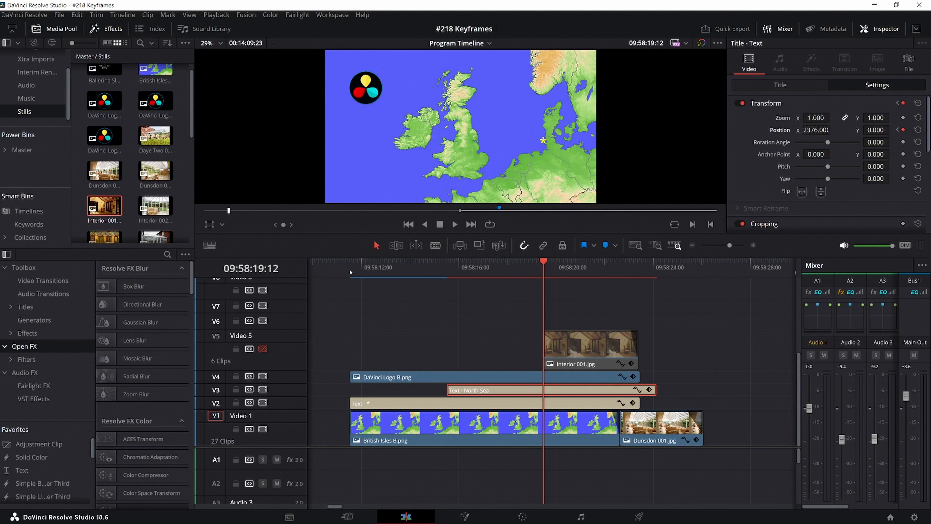
# Play the North Sea text animation from 09:58:15:13 to check its entry, pause and exit
pyautogui.click(447, 269)
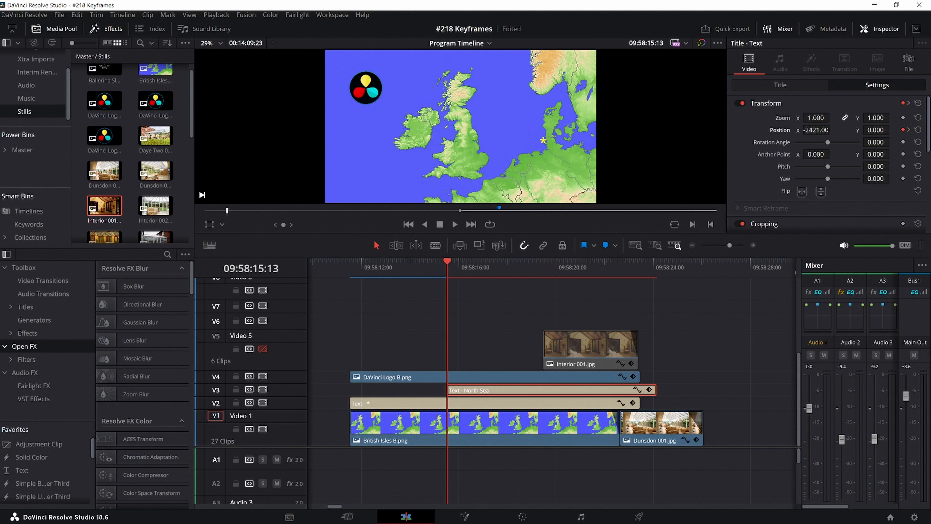
pyautogui.press('space')
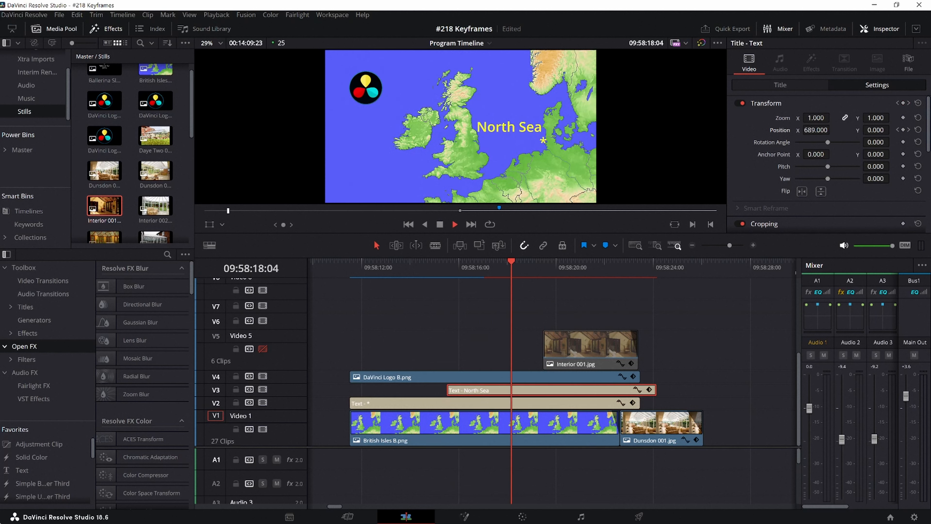
pyautogui.press('space')
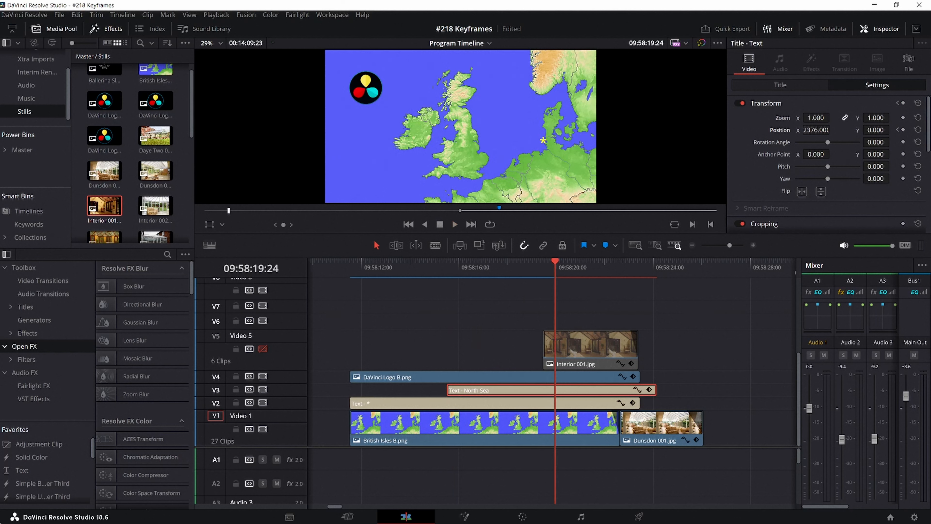
# Show Video 5 again and, at 09:58:19:12, keyframe the Interior 001.jpg clip off screen at position X 4557
pyautogui.click(542, 262)
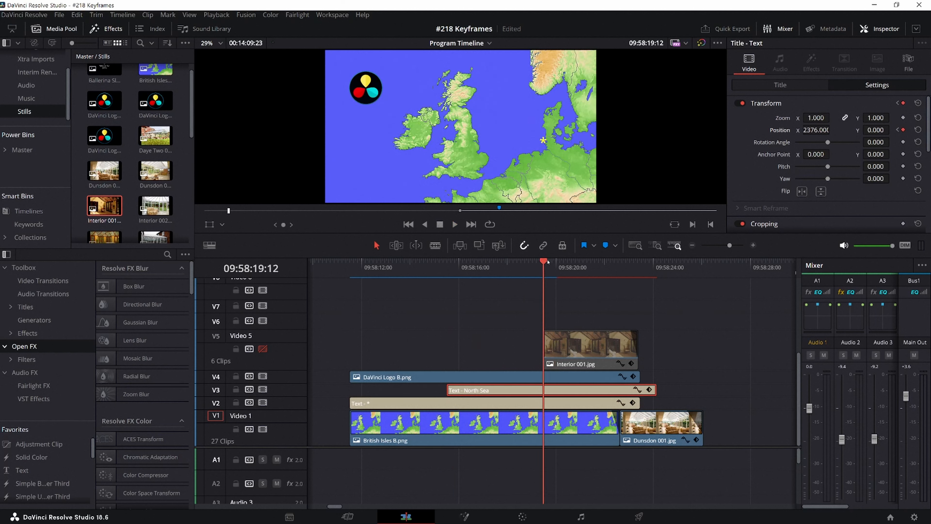
pyautogui.click(262, 349)
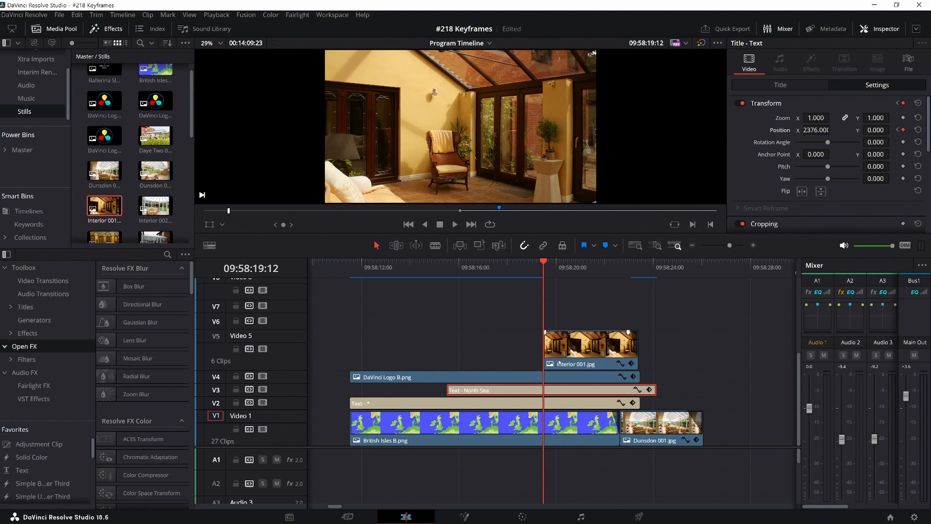
pyautogui.click(556, 352)
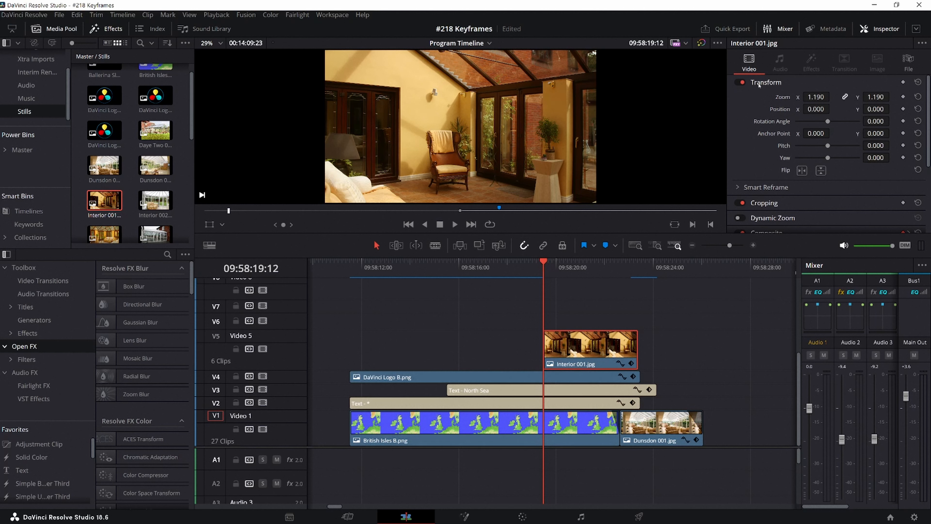
pyautogui.moveTo(927, 105); pyautogui.dragTo(926, 67)
pyautogui.moveTo(628, 332)
pyautogui.moveTo(809, 108); pyautogui.dragTo(833, 109)
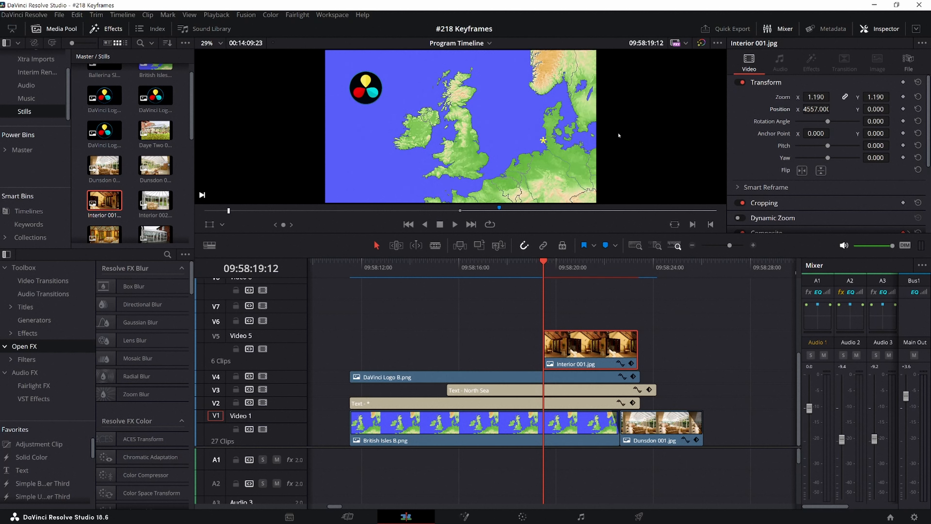
pyautogui.click(903, 109)
pyautogui.click(903, 109)
# Two seconds on, at 09:58:21:12, set the Interior 001.jpg clip's position X to 19
pyautogui.hotkey('shift', 'Right')
pyautogui.hotkey('shift', 'Right')
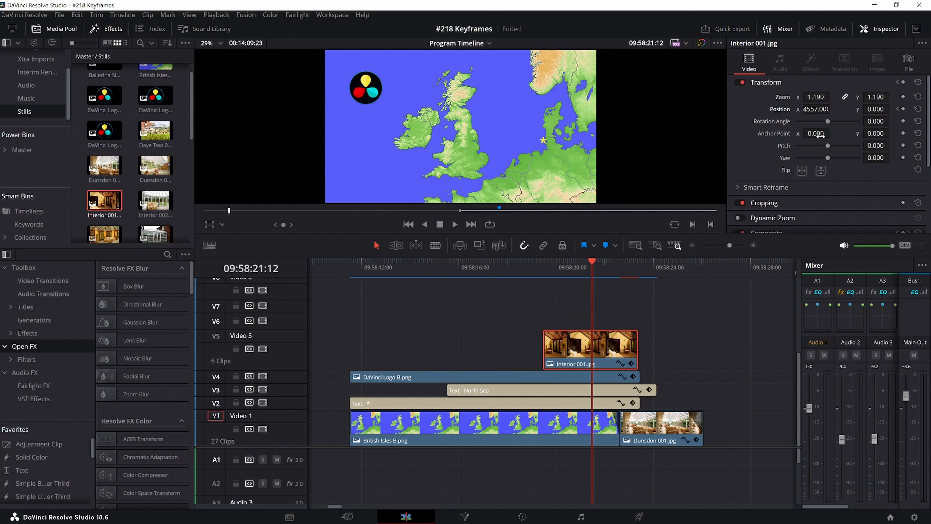
pyautogui.moveTo(805, 109); pyautogui.dragTo(726, 109)
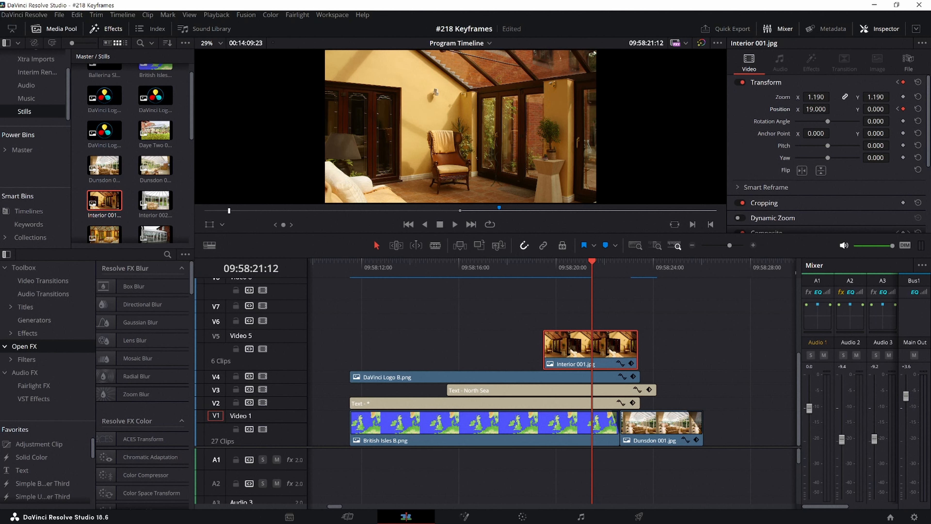
# Advance 12 frames to 09:58:21:24 and add position and zoom keyframes to the Interior 001.jpg clip
pyautogui.press('Right')
pyautogui.press('Right')
pyautogui.press('Right')
pyautogui.press('Right')
pyautogui.press('Right')
pyautogui.press('Right')
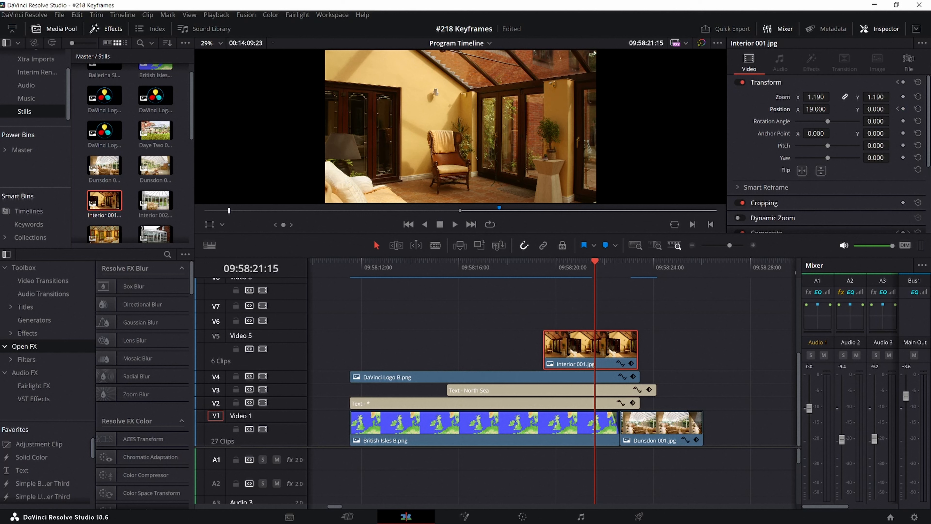
pyautogui.press('Right')
pyautogui.press('Right')
pyautogui.press('Right')
pyautogui.press('Right')
pyautogui.press('Right')
pyautogui.press('Right')
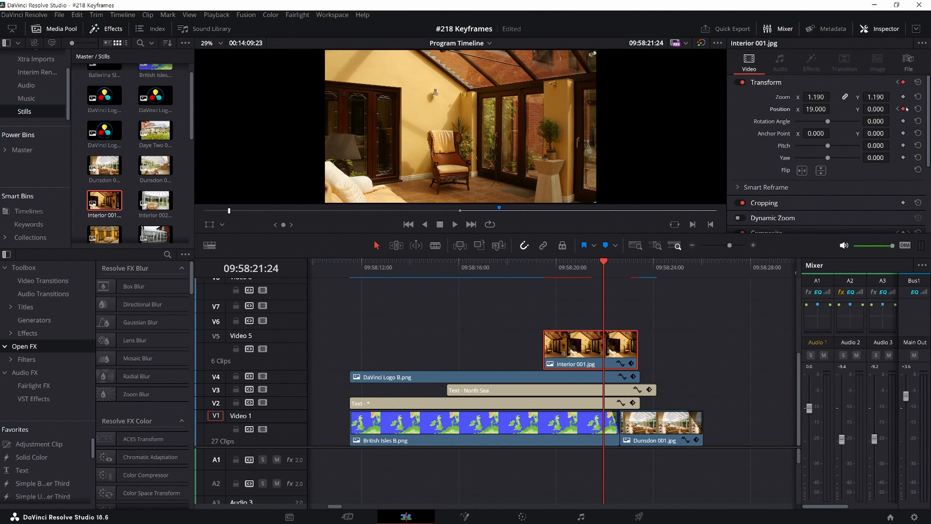
pyautogui.click(904, 98)
# One second on, at 09:58:22:24, set the Interior 001.jpg clip's zoom to 1.530 and position Y to 242
pyautogui.hotkey('shift', 'Right')
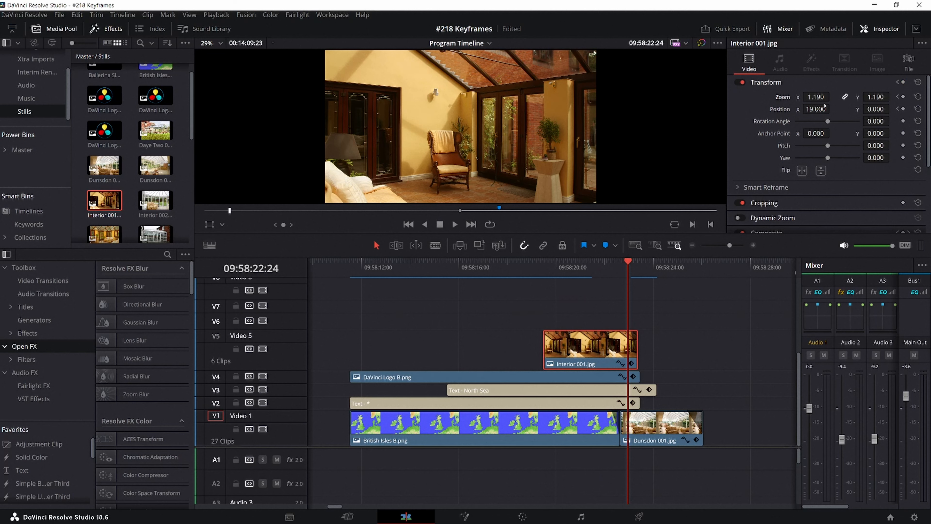
pyautogui.moveTo(813, 96); pyautogui.dragTo(872, 107)
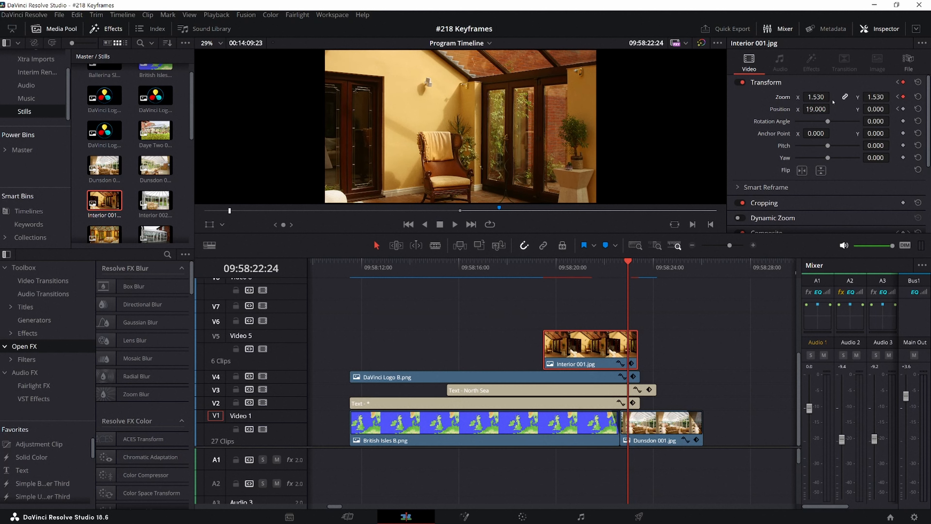
pyautogui.moveTo(874, 109)
pyautogui.mouseDown()
pyautogui.moveTo(898, 109)
pyautogui.moveTo(877, 109)
pyautogui.mouseUp()
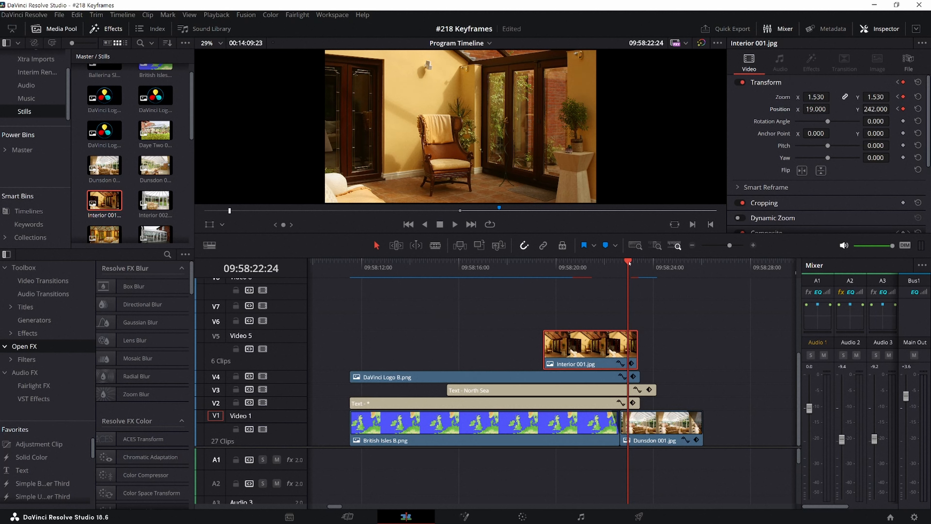
# Adjust the Interior 001.jpg clip's fade-out to start just after its last keyframe at 09:58:22:24, and save the project
pyautogui.moveTo(628, 339)
pyautogui.moveTo(628, 332); pyautogui.dragTo(645, 332)
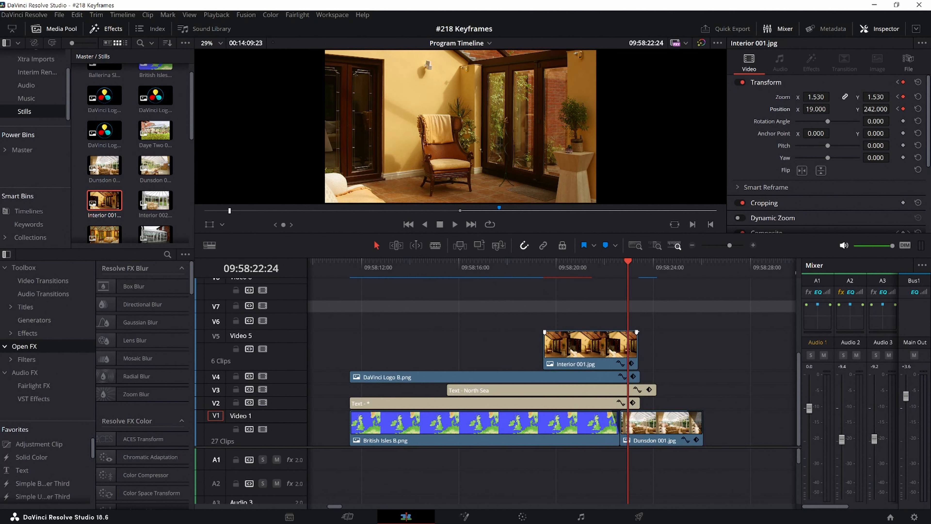
pyautogui.moveTo(632, 331); pyautogui.dragTo(628, 331)
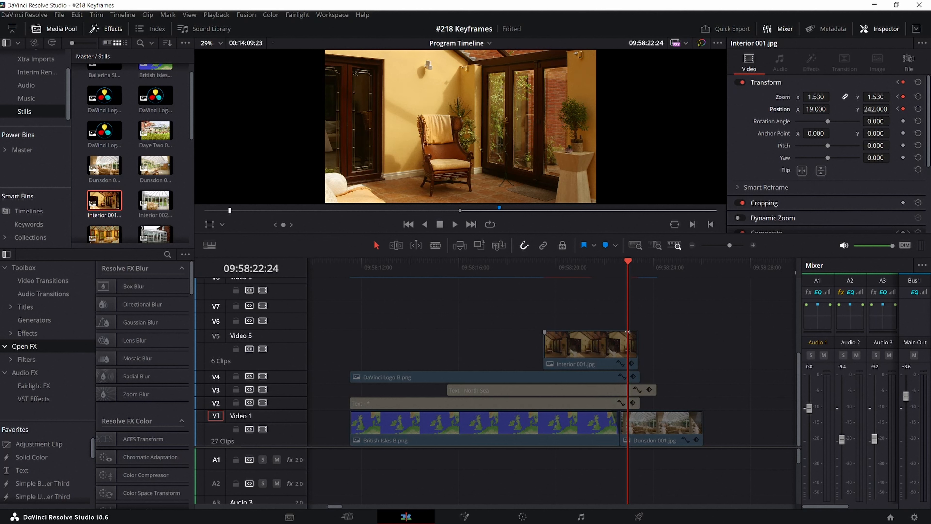
pyautogui.scroll(5, 600, 329)
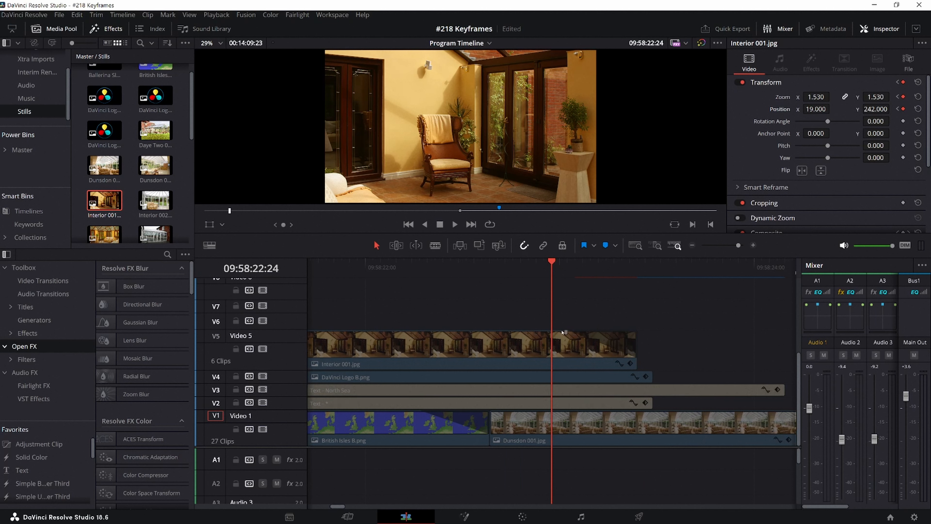
pyautogui.moveTo(566, 332); pyautogui.dragTo(558, 331)
pyautogui.hotkey('ctrl', 's')
# Trim the ends of the DaVinci Logo B.png, North Sea and asterisk clips to just before the Interior 001.jpg clip's end
pyautogui.click(631, 270)
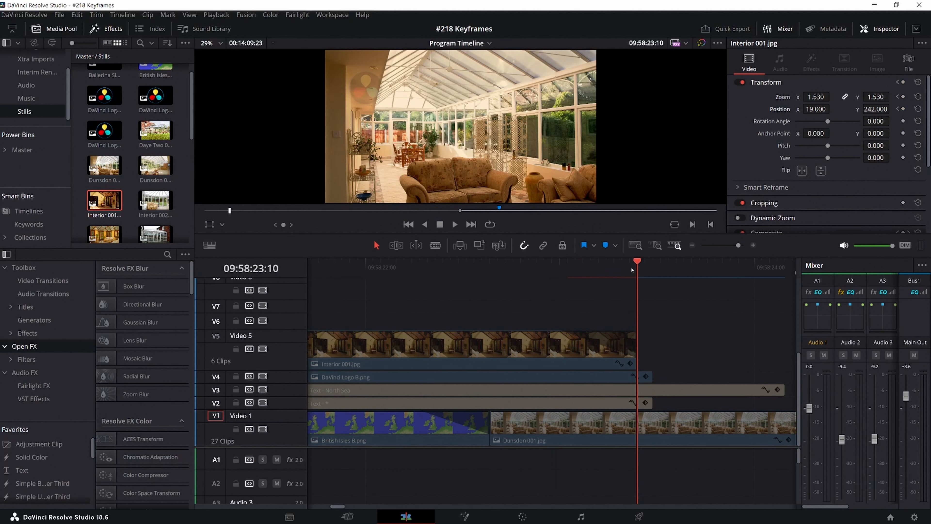
pyautogui.moveTo(638, 270)
pyautogui.mouseDown()
pyautogui.moveTo(653, 271)
pyautogui.moveTo(636, 271)
pyautogui.mouseUp()
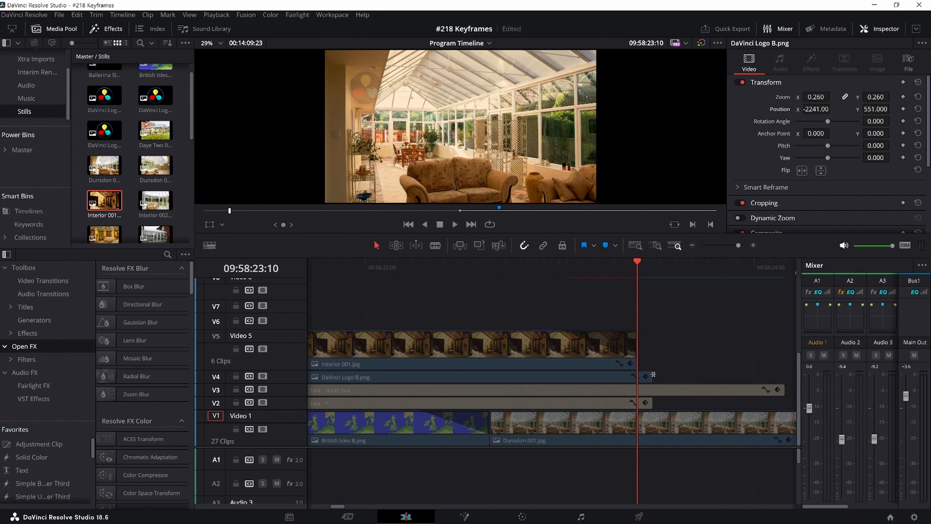
pyautogui.moveTo(654, 374); pyautogui.dragTo(610, 374)
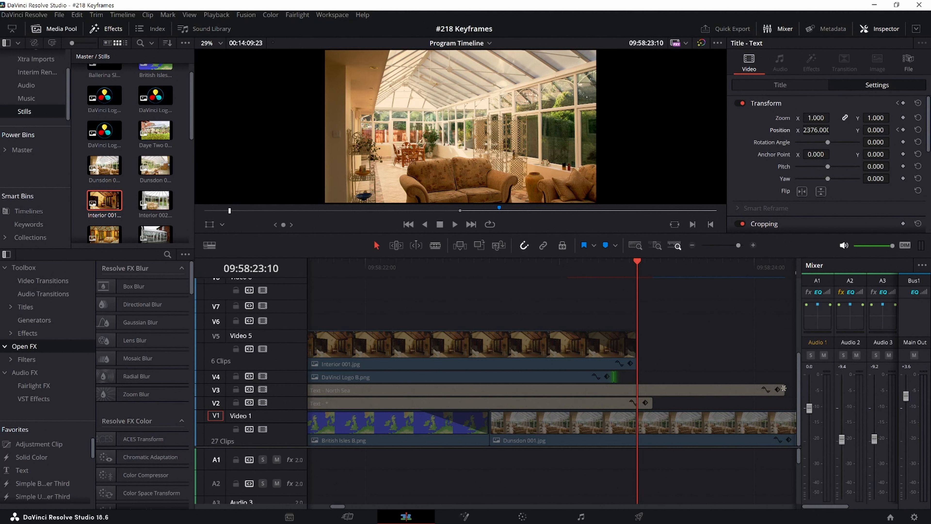
pyautogui.moveTo(783, 388); pyautogui.dragTo(616, 390)
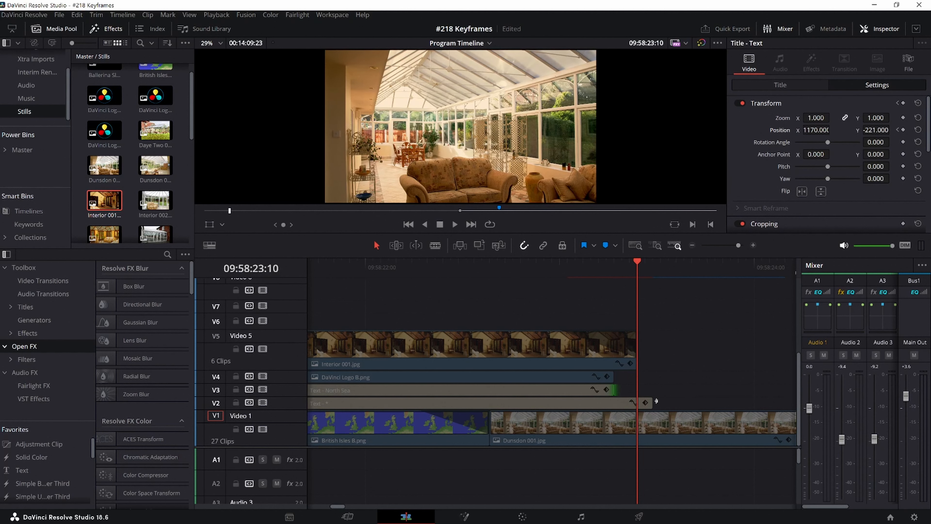
pyautogui.moveTo(652, 402); pyautogui.dragTo(615, 402)
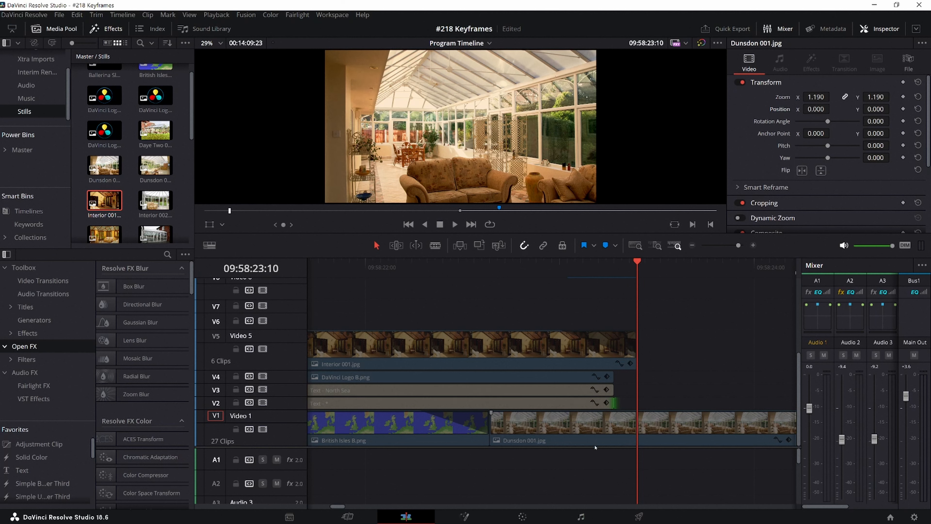
# Play the whole sequence from 09:58:11:13 to review the asterisk, North Sea and interior image animations
pyautogui.hotkey('ctrl', '-')
pyautogui.hotkey('ctrl', '-')
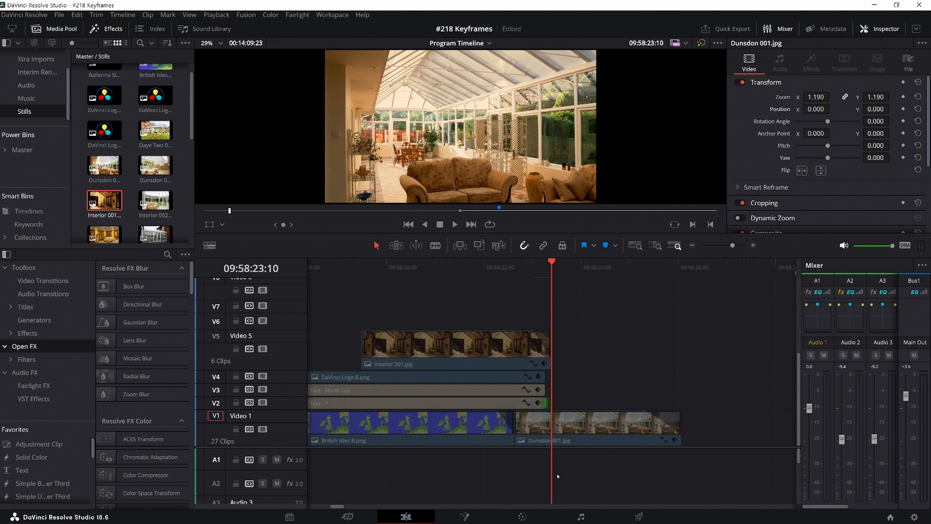
pyautogui.hotkey('ctrl', '-')
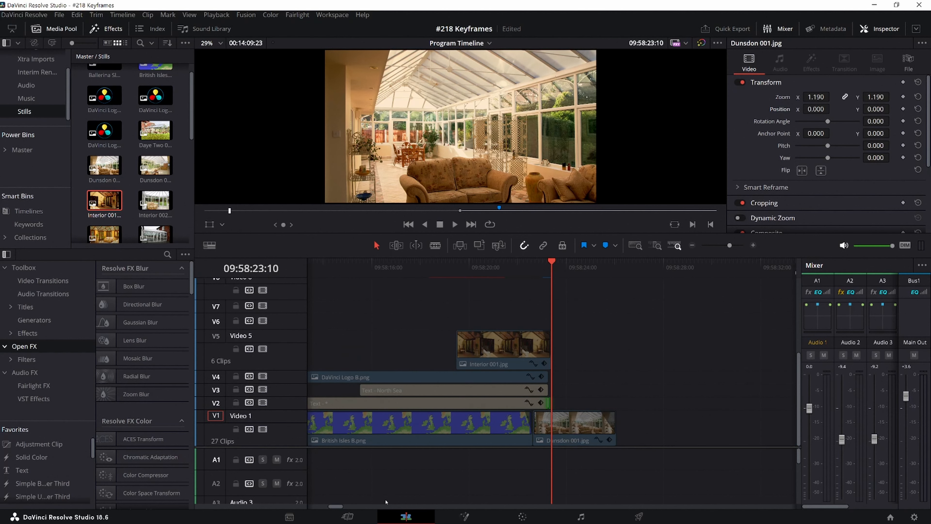
pyautogui.moveTo(331, 507); pyautogui.dragTo(331, 506)
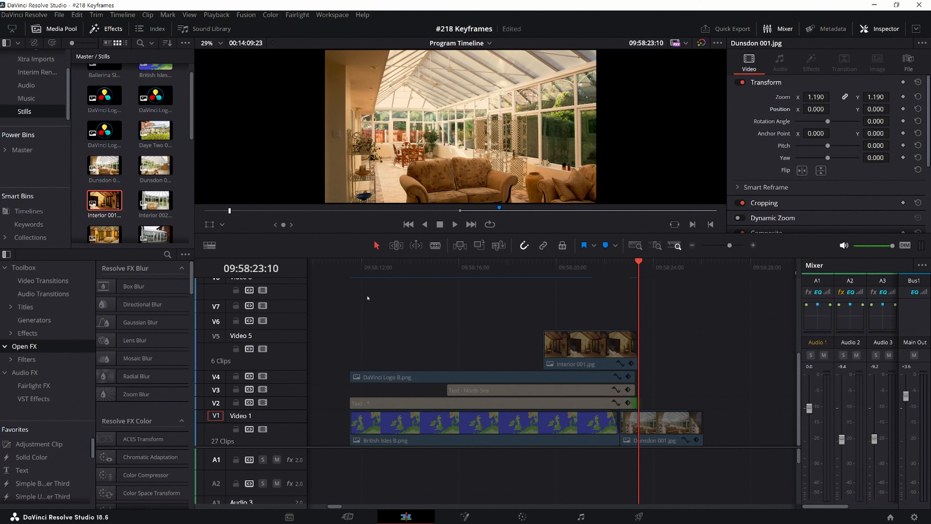
pyautogui.click(348, 268)
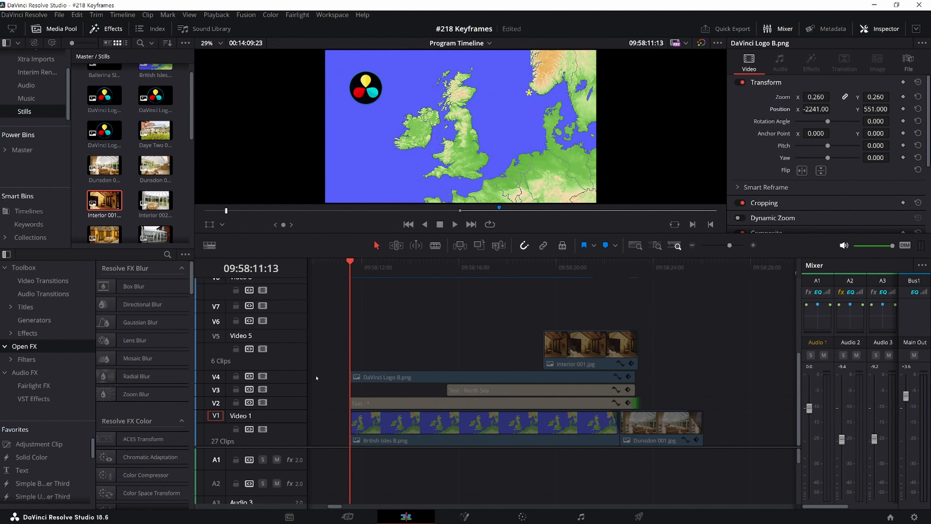
pyautogui.press('space')
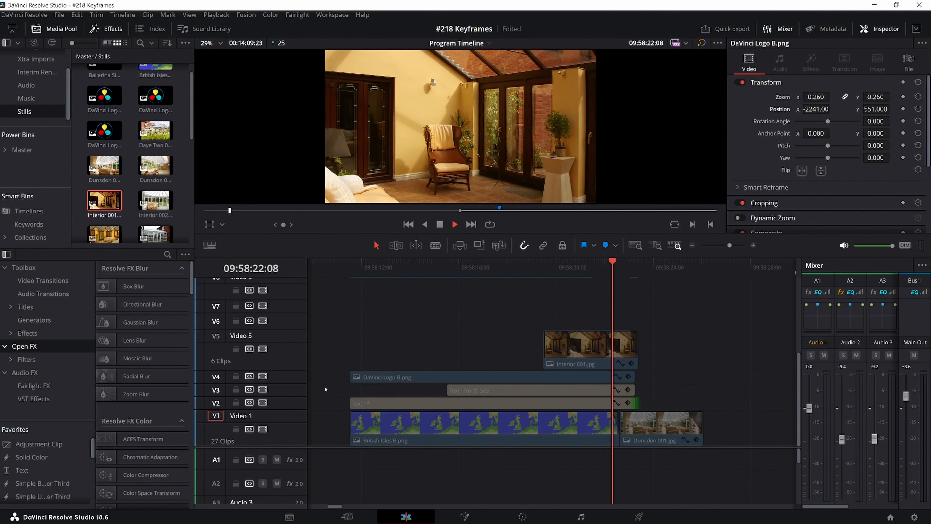
pyautogui.press('space')
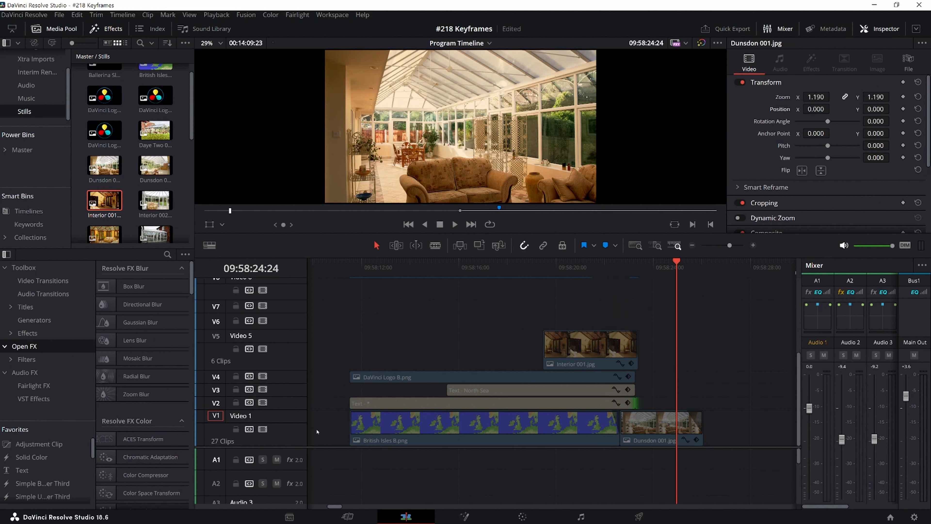